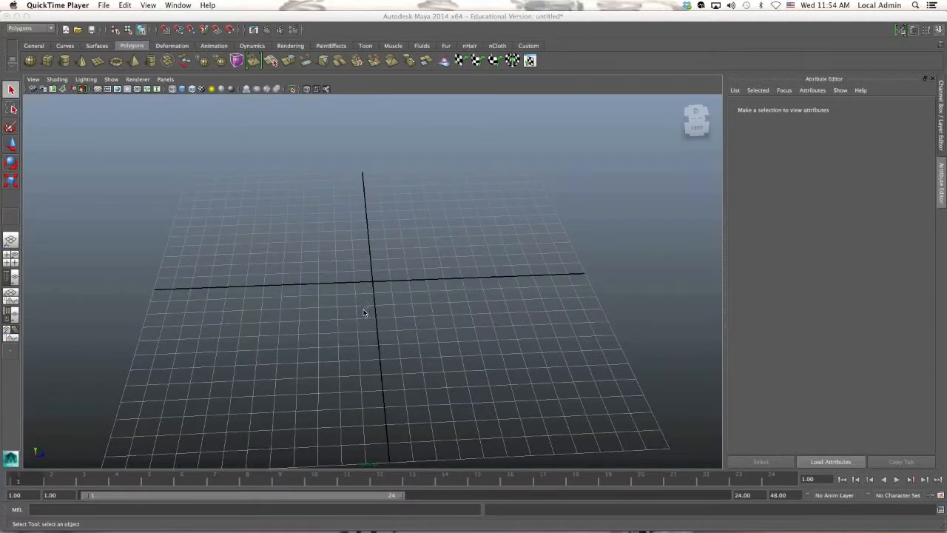
Step: Draw an open S-shaped CV curve with 12 points in the front view, starting and ending near the vertical axis
alt+drag(364, 329, 386, 322)
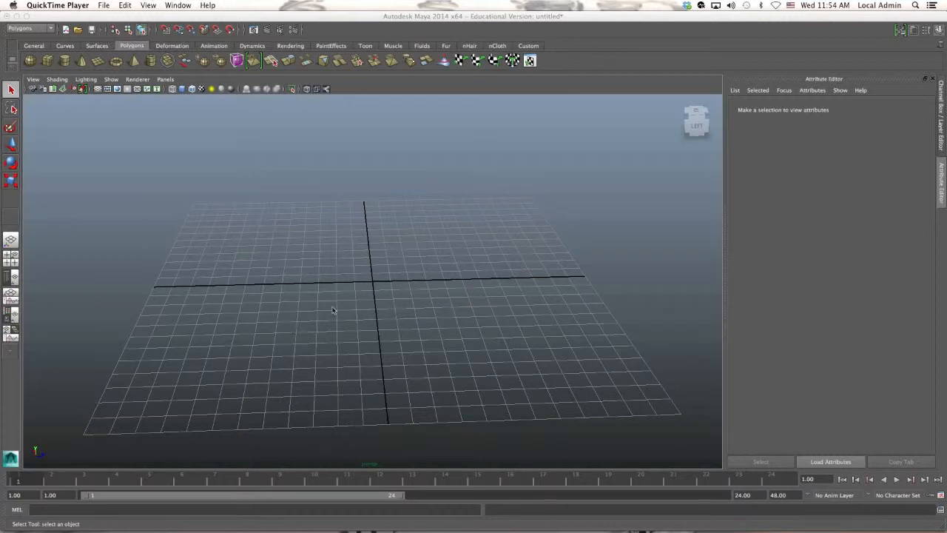
click(80, 21)
click(140, 6)
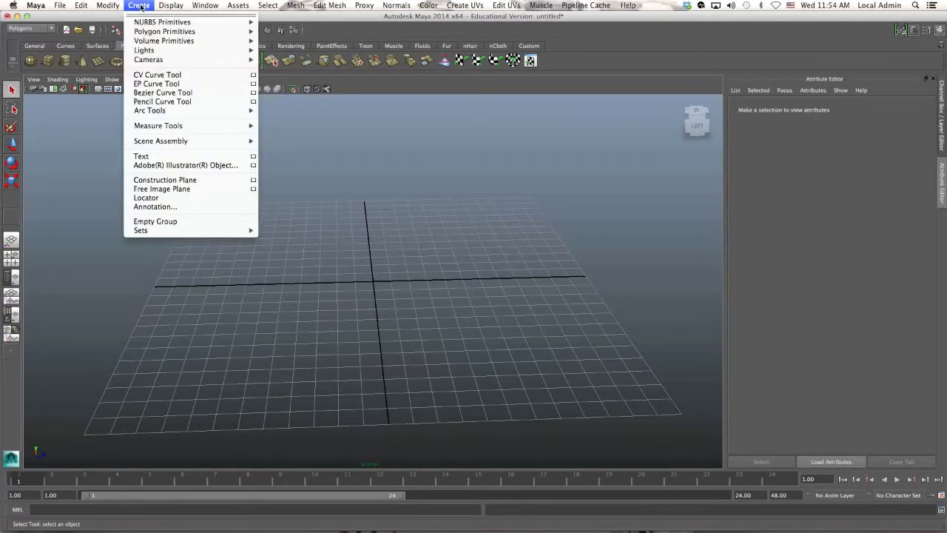
click(168, 77)
key(space)
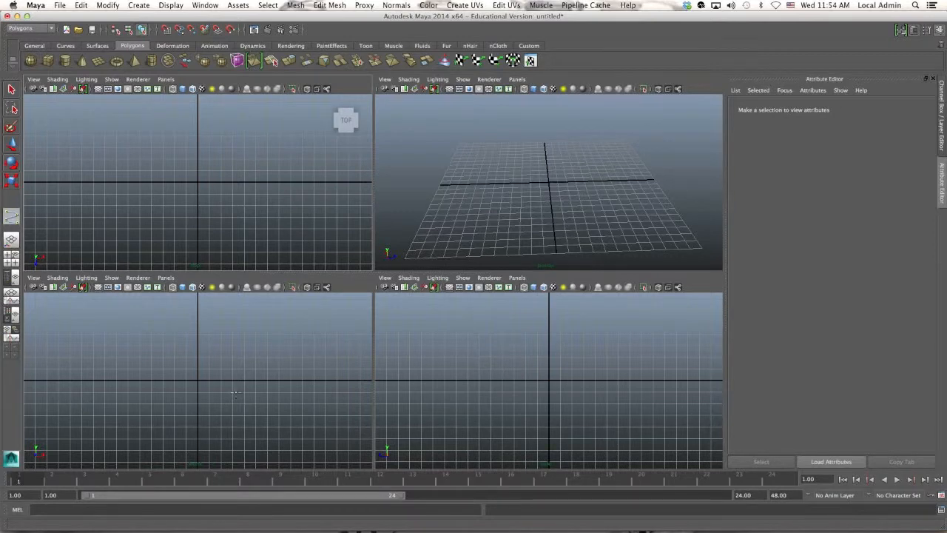
key(space)
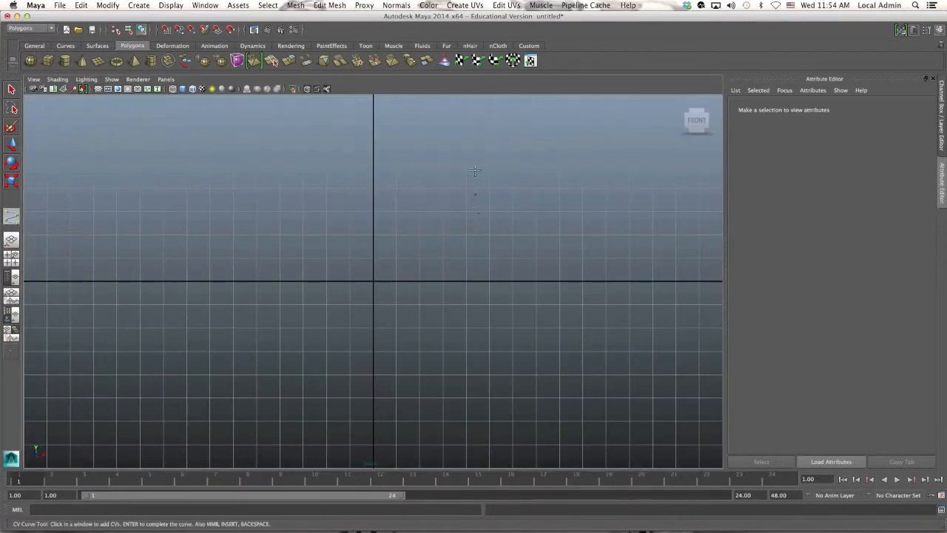
click(373, 176)
click(335, 189)
click(368, 229)
click(466, 171)
click(523, 265)
click(438, 353)
click(286, 284)
click(242, 224)
click(215, 329)
click(289, 434)
click(370, 426)
click(369, 450)
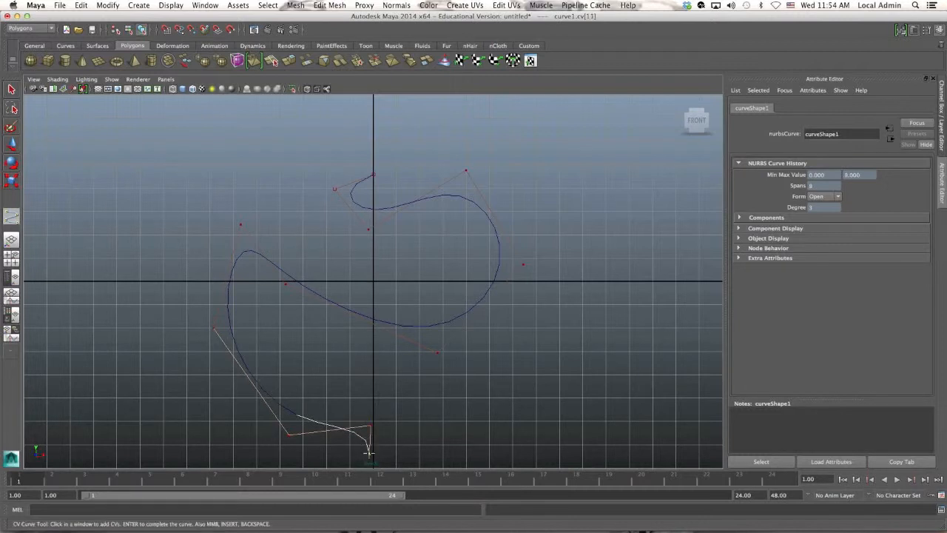
key(Return)
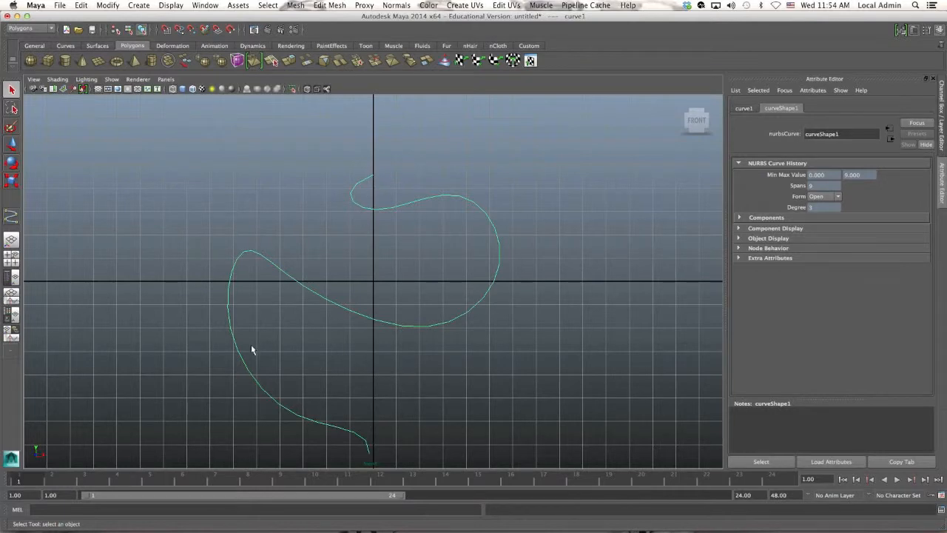
Step: Create a polygon cube at the origin in the perspective view
key(space)
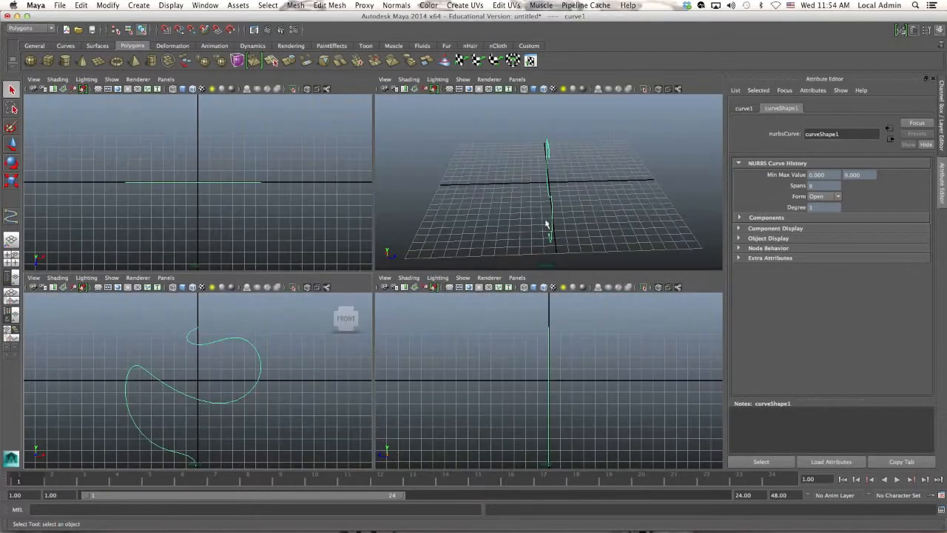
key(space)
alt+drag(533, 228, 484, 254)
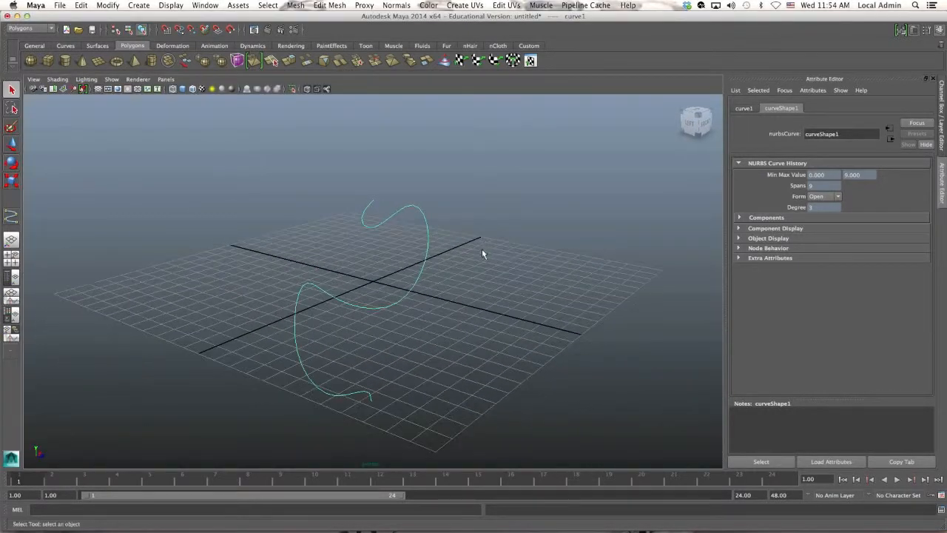
click(137, 6)
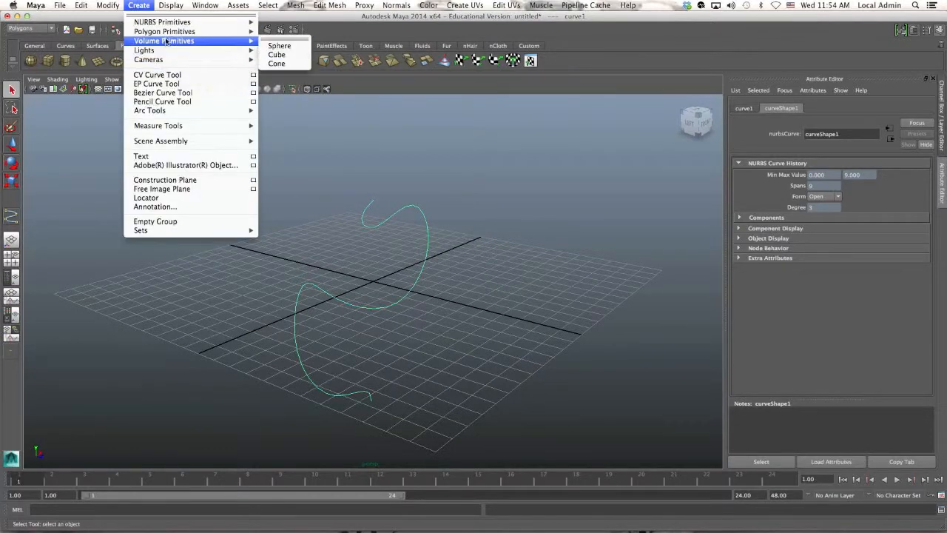
mouse_move(176, 32)
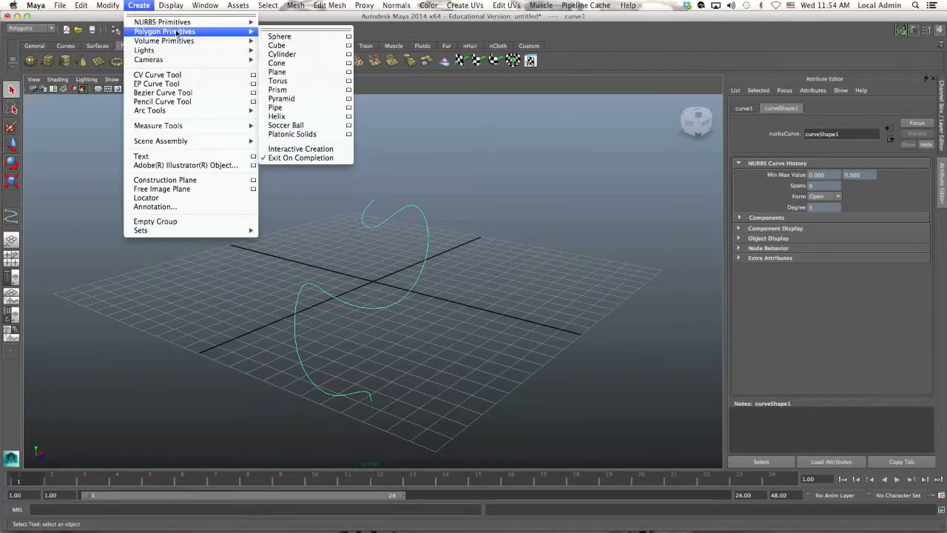
click(277, 45)
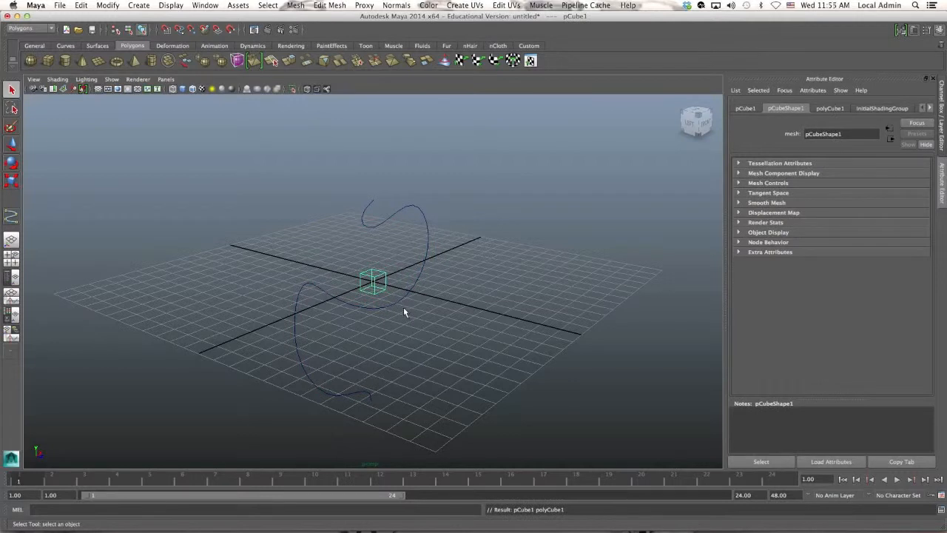
Step: Enlarge the cube and move it just below the curve's lower end
key(w)
drag(372, 254, 361, 415)
key(r)
key(w)
key(space)
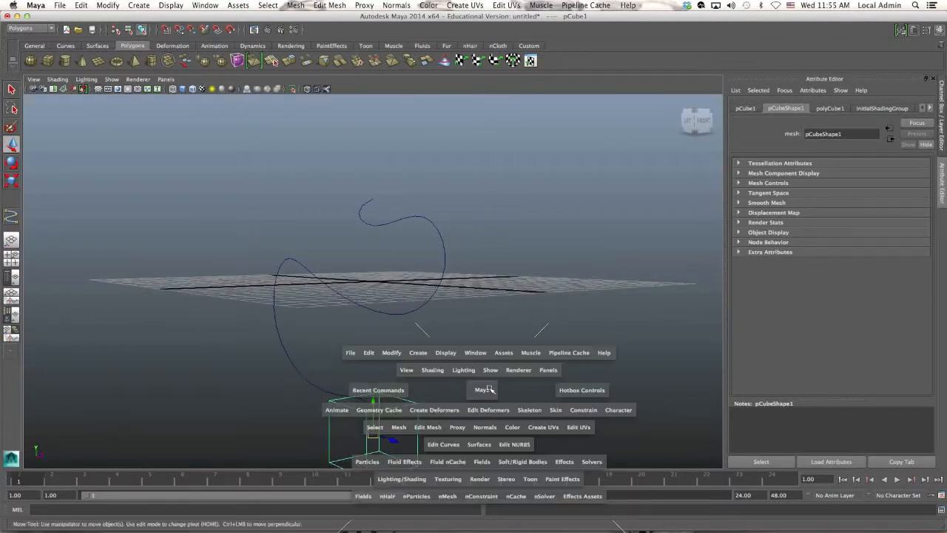
key(space)
alt+middle_drag(354, 401, 358, 194)
drag(374, 248, 375, 265)
scroll(377, 273, up, 5)
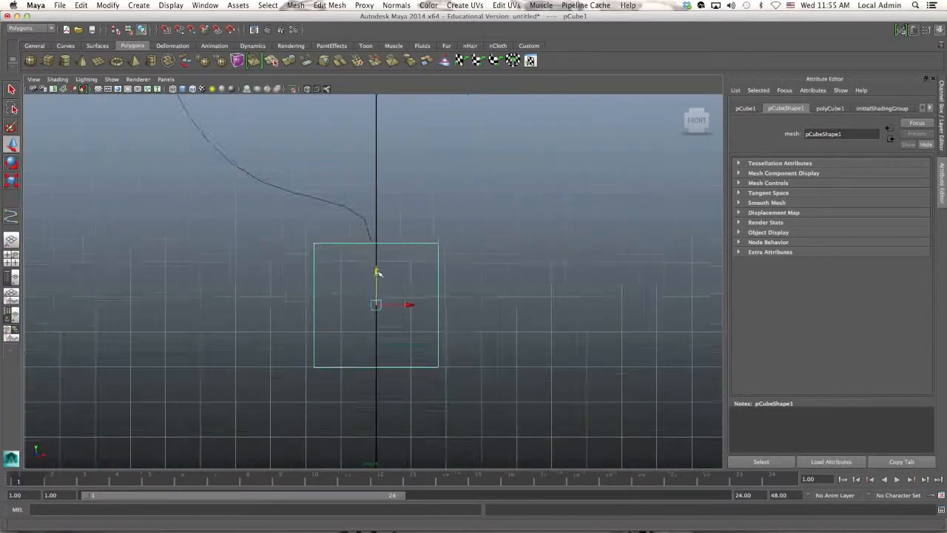
Step: Try to extrude the cube's top face along the curve with 30 divisions
right_drag(424, 235, 426, 259)
drag(191, 169, 82, 286)
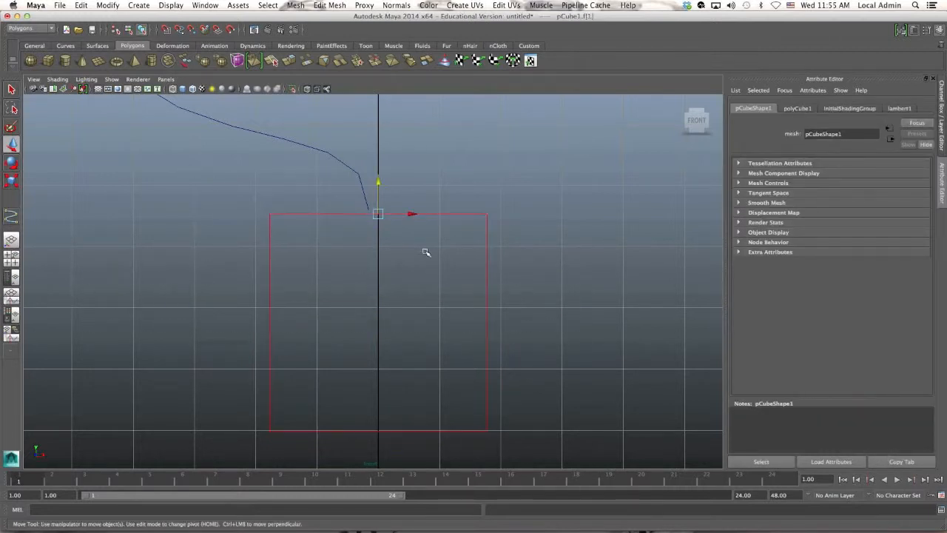
click(296, 155)
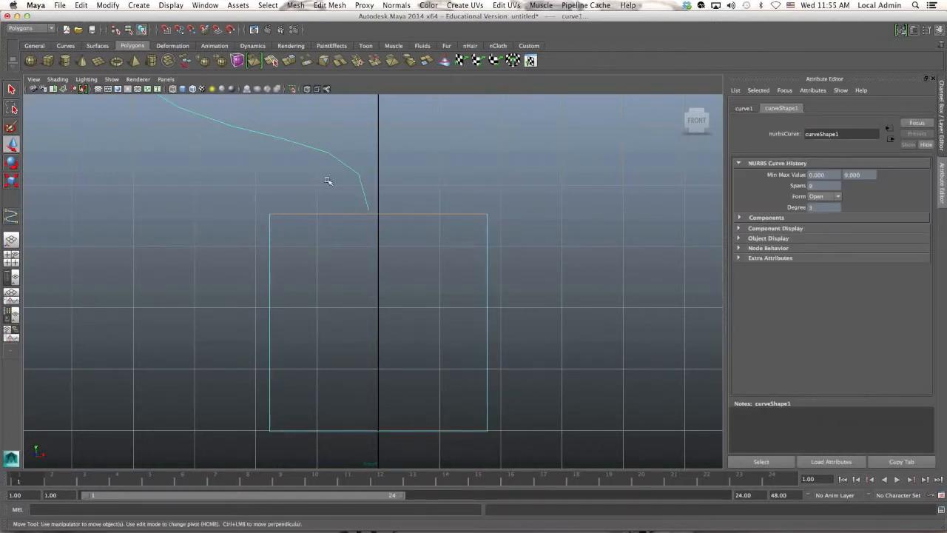
click(330, 5)
click(445, 52)
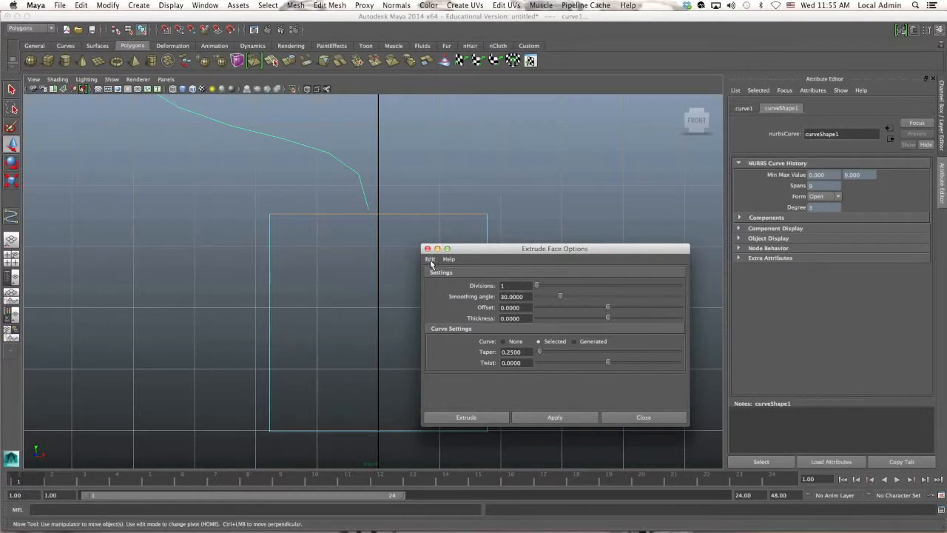
double_click(518, 286)
click(482, 419)
scroll(387, 198, down, 3)
scroll(386, 199, down, 5)
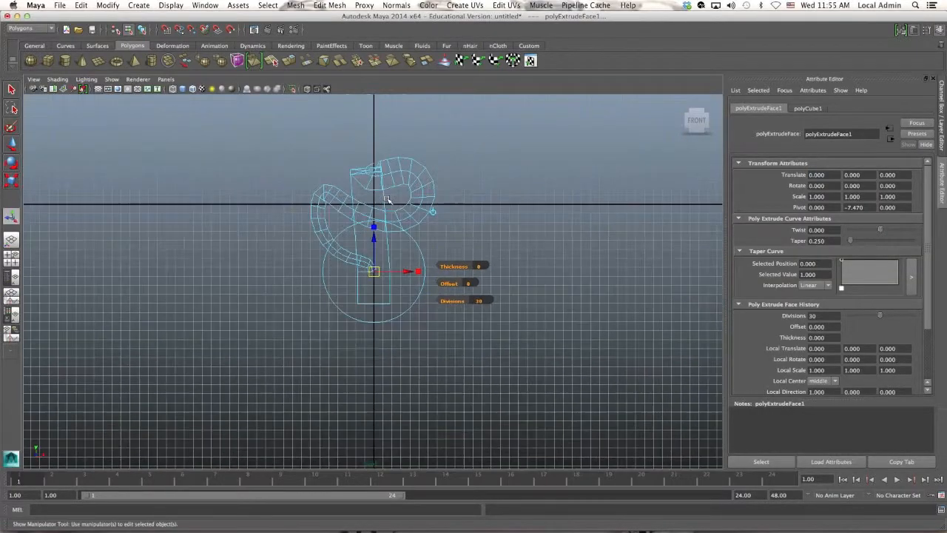
scroll(382, 200, up, 5)
scroll(370, 199, down, 3)
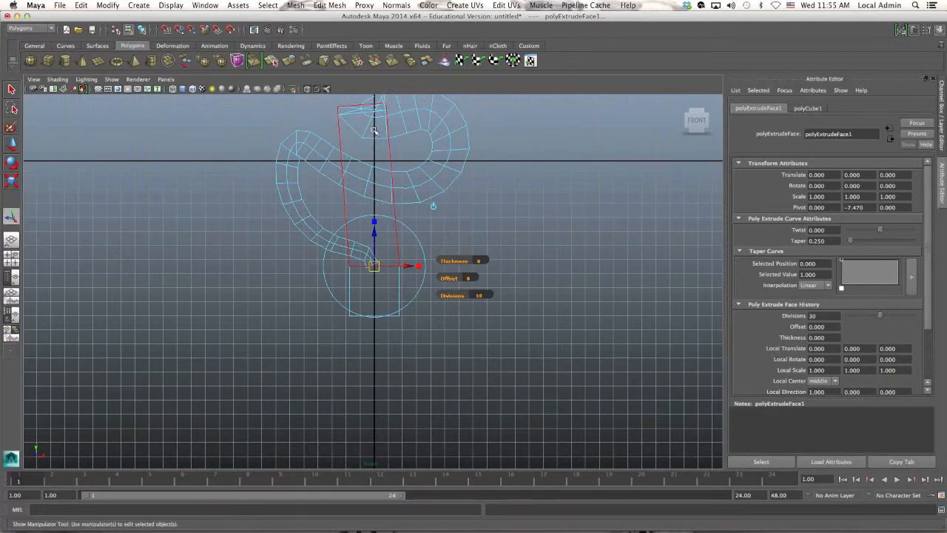
scroll(380, 132, down, 2)
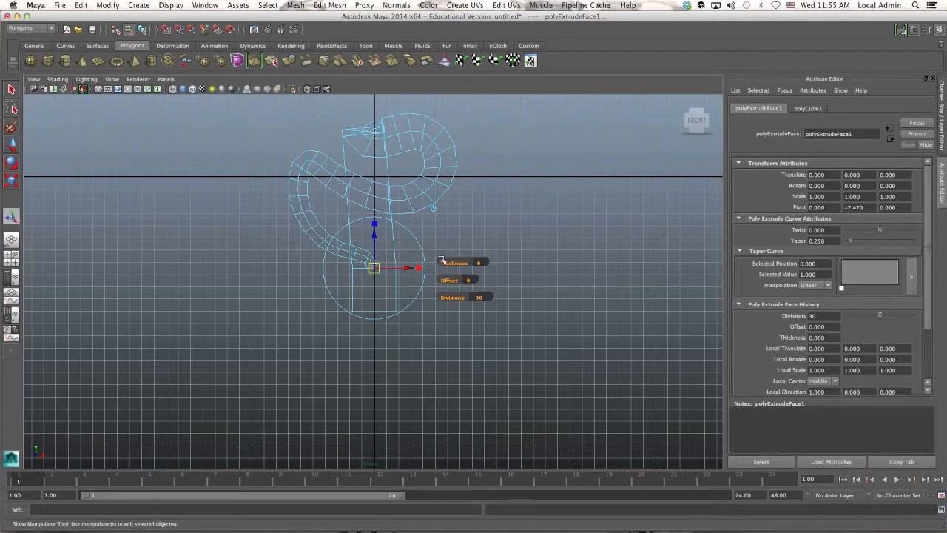
Step: Undo the extrusion, the face selection, and the cube's enlargement and move
key(z)
key(z)
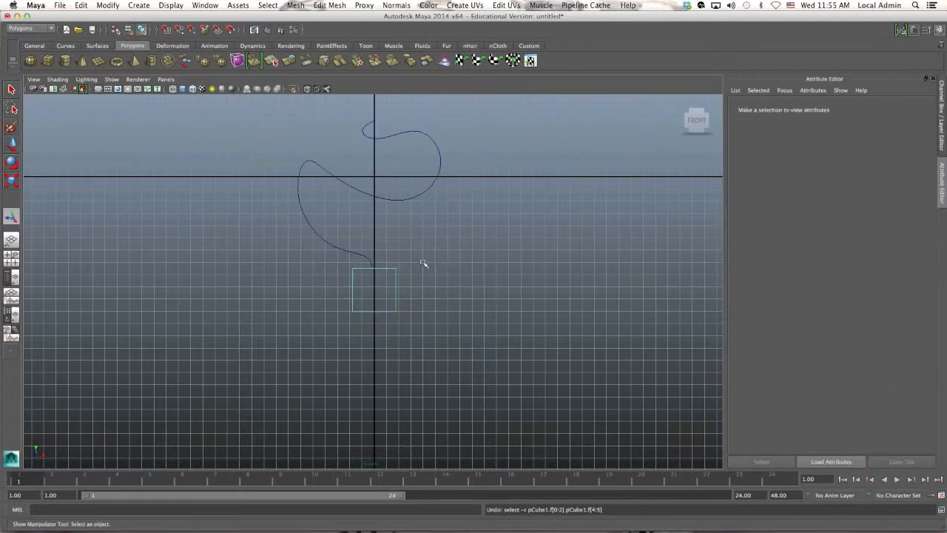
key(z)
key(z)
Step: Move the cube beside the curve's upper end, to about X 0.685 and Y 4.676 in the front view
key(w)
key(e)
key(w)
drag(375, 145, 381, 92)
drag(406, 123, 384, 106)
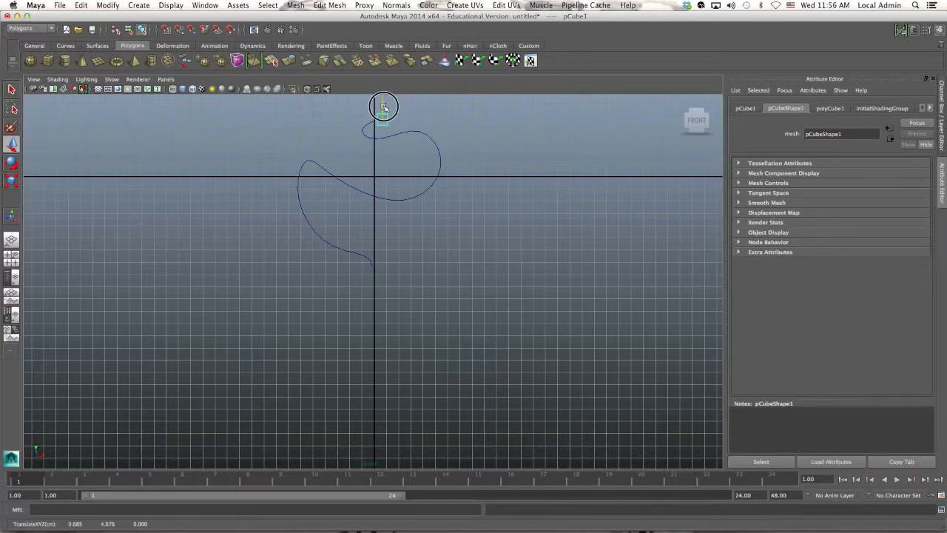
alt+right_drag(395, 133, 416, 136)
alt+middle_drag(391, 117, 393, 143)
key(f)
scroll(339, 262, down, 10)
scroll(340, 259, up, 3)
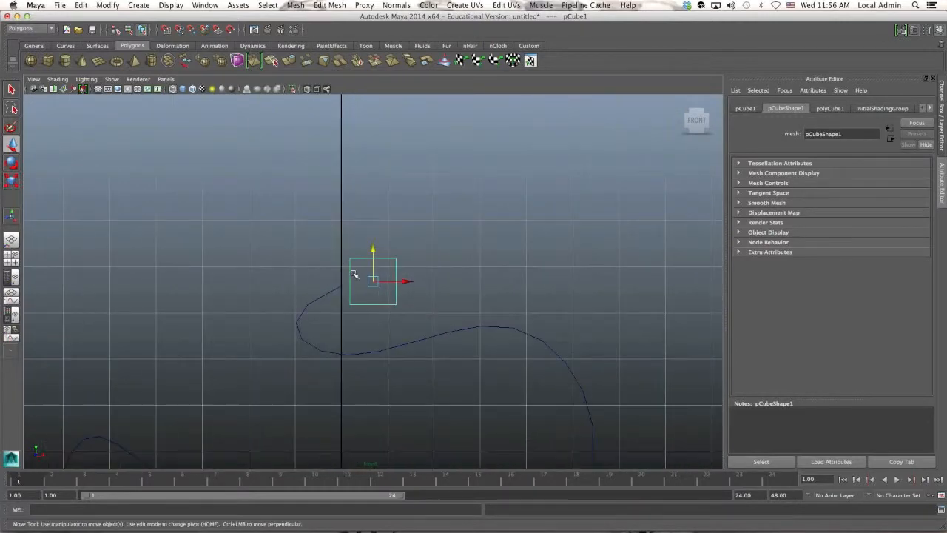
Step: Turn on textured shading and select the cube's side face nearest the curve's upper end together with the curve
mouse_move(351, 271)
right_down()
mouse_move(337, 270)
mouse_move(345, 256)
mouse_move(346, 294)
right_up()
key(6)
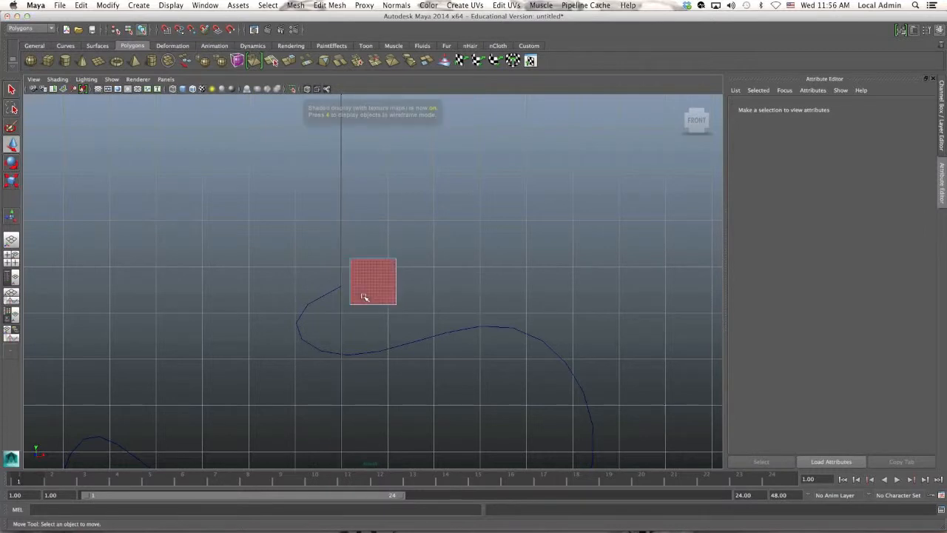
mouse_move(361, 325)
mouse_down()
mouse_move(345, 208)
mouse_move(363, 227)
mouse_move(347, 286)
mouse_up()
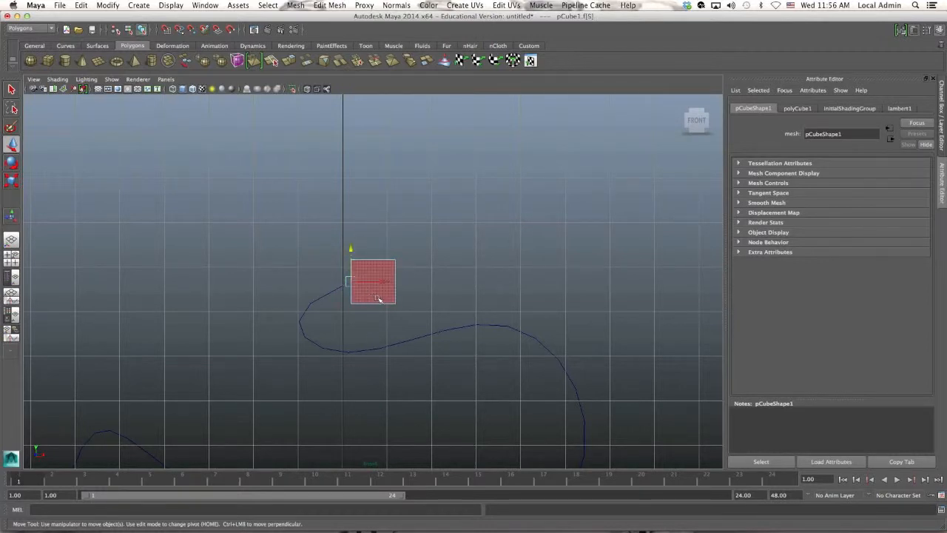
click(318, 297)
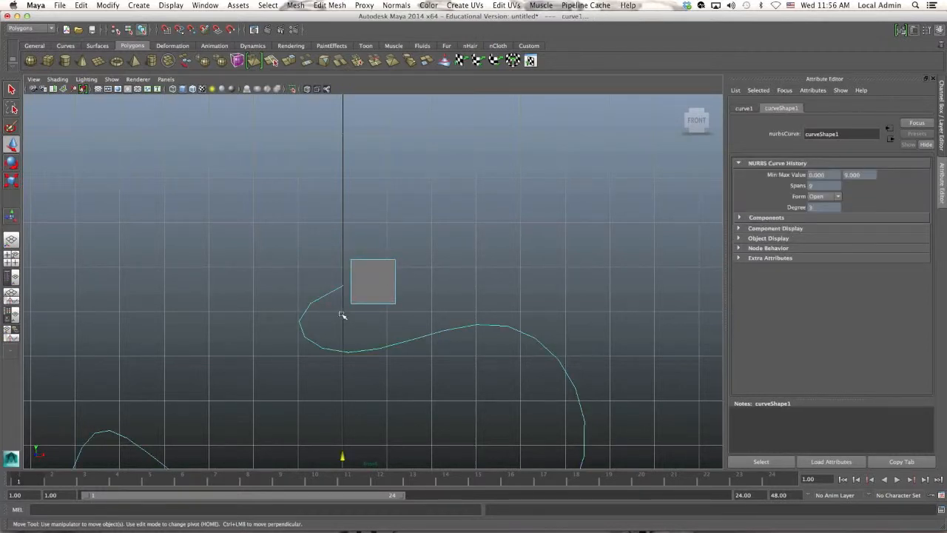
Step: Try extruding the selected face along the curve with the existing Extrude settings, and undo the extrusion
click(330, 5)
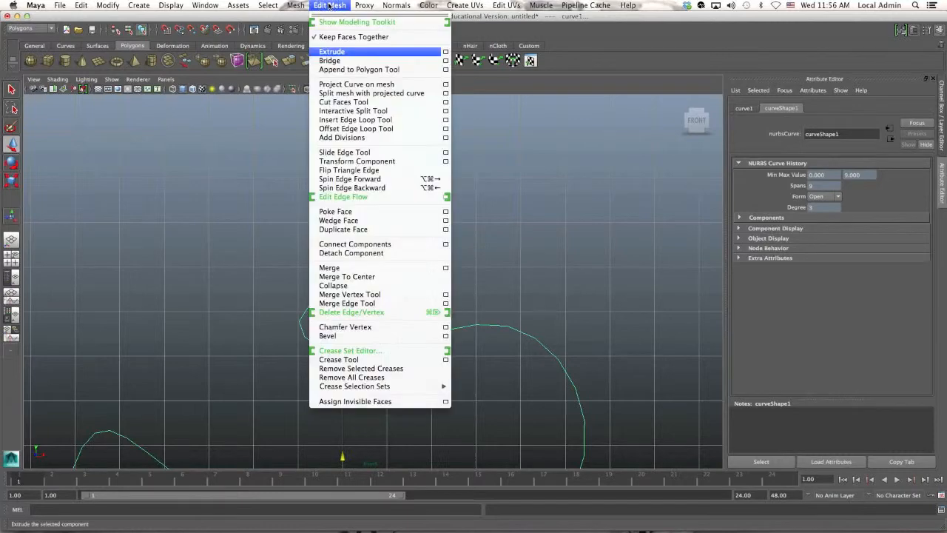
click(406, 51)
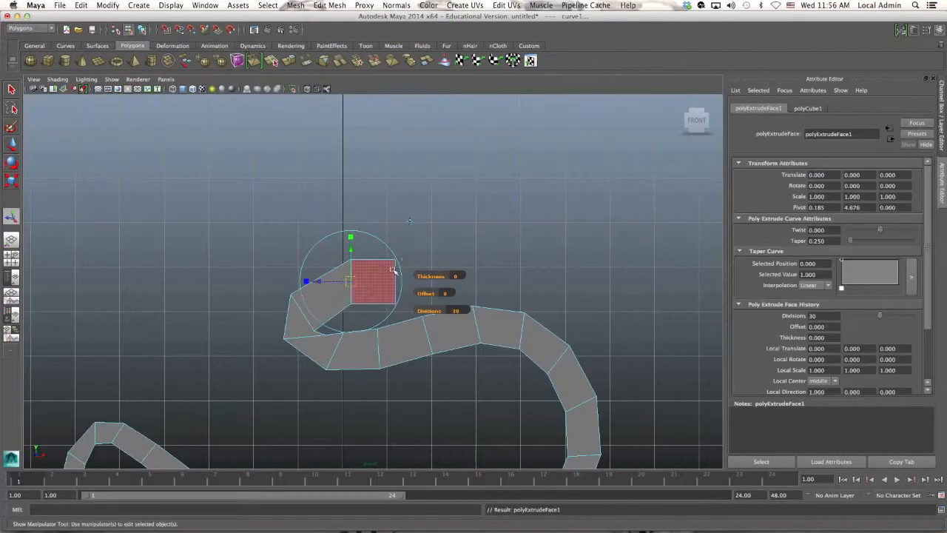
scroll(387, 271, down, 5)
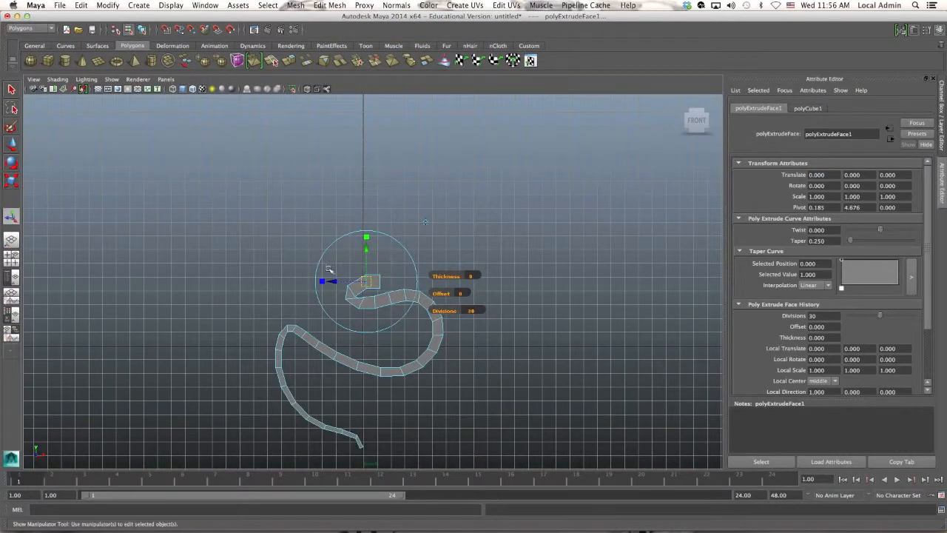
scroll(313, 311, up, 4)
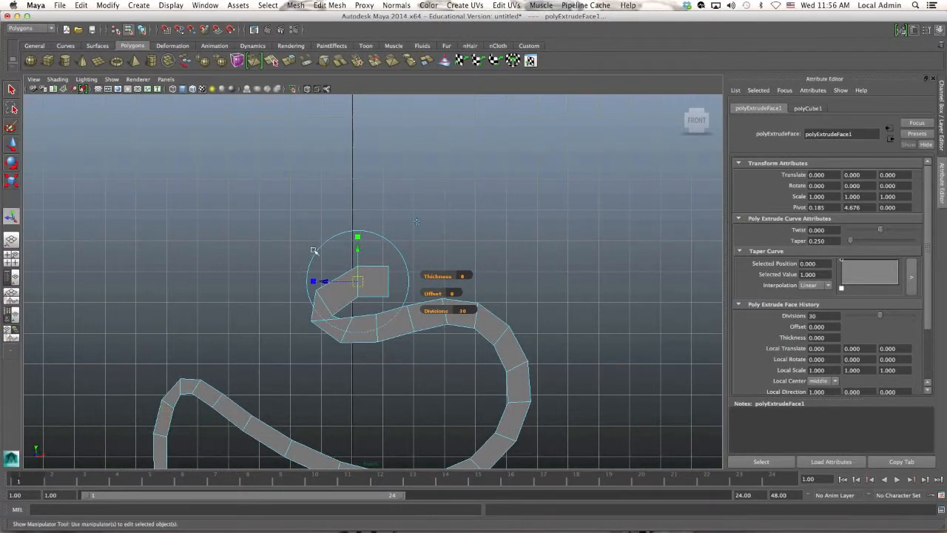
key(z)
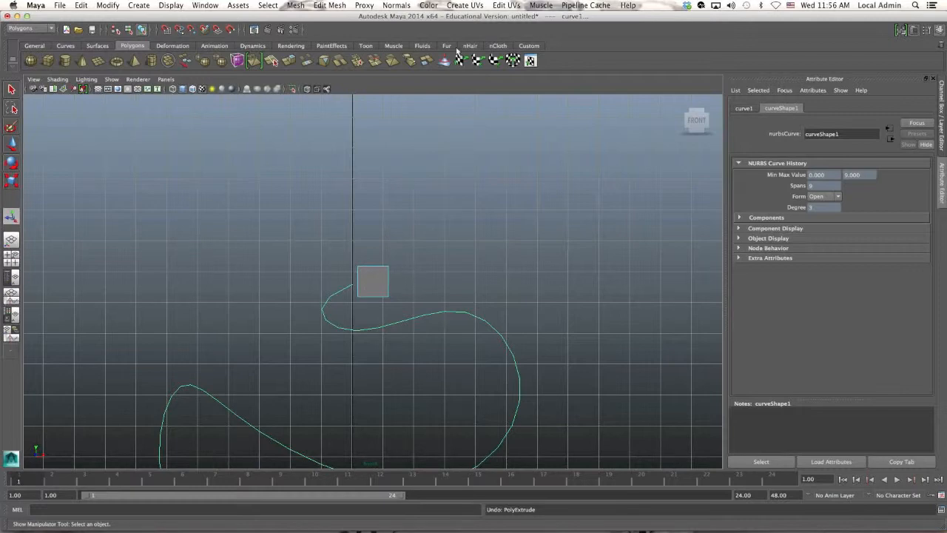
Step: Extrude the selected face along the curve with 50 divisions and a taper of 2
click(336, 5)
click(444, 51)
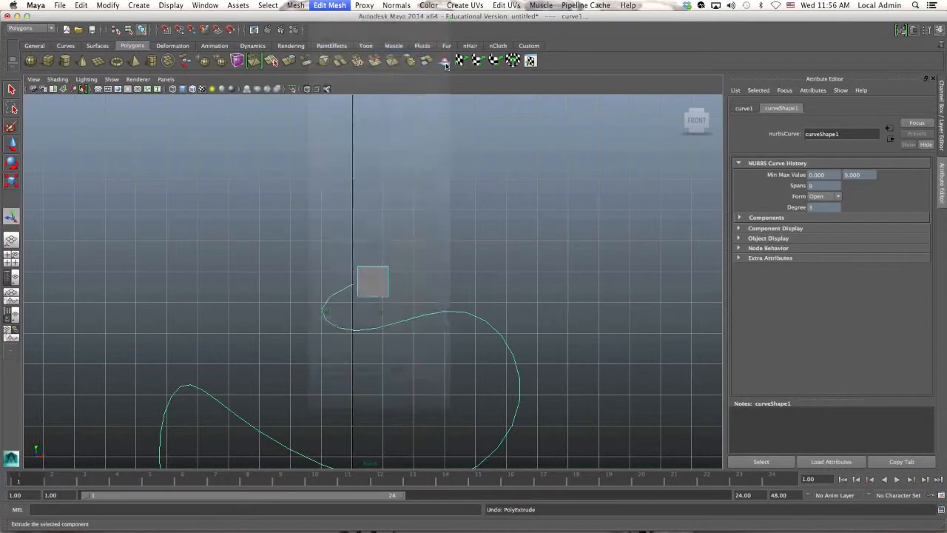
double_click(506, 284)
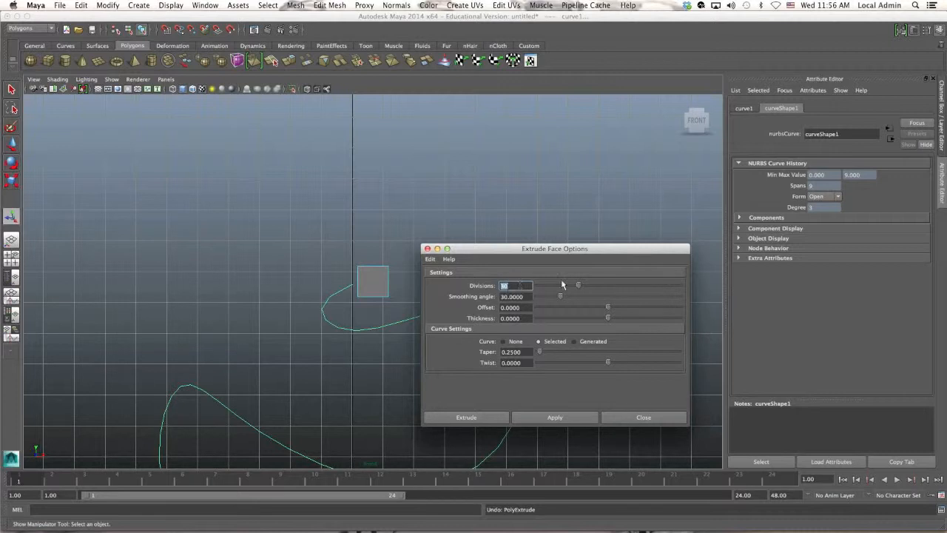
text(50)
double_click(526, 351)
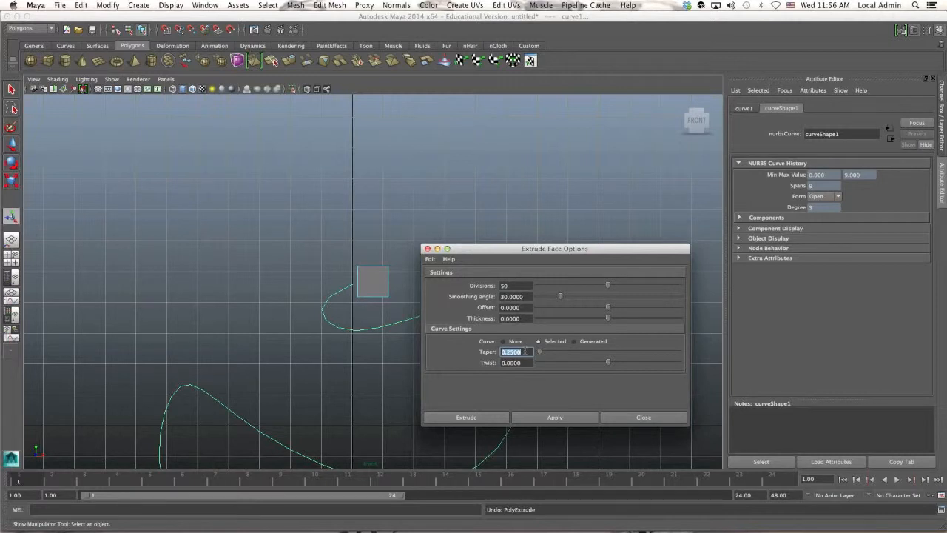
text(2)
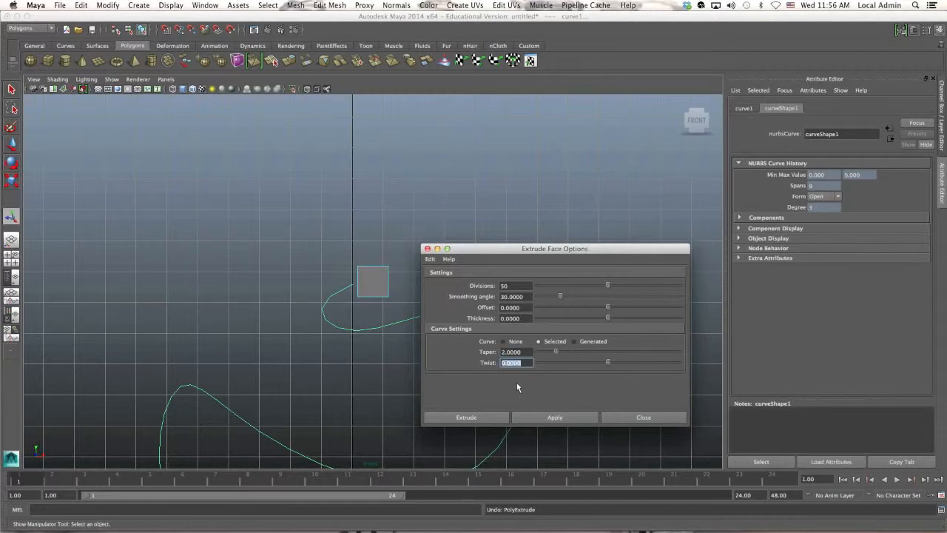
click(471, 417)
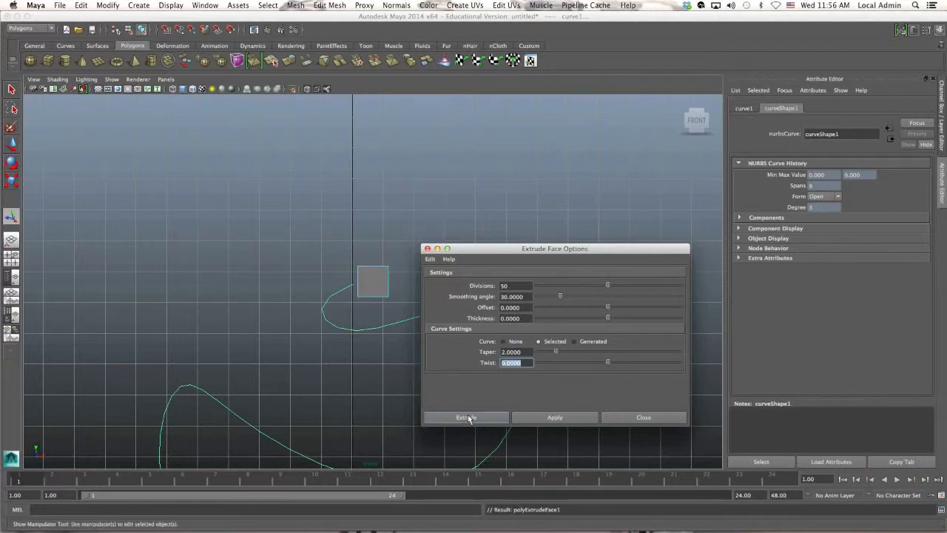
Step: Return the extruded mesh to object mode and move it sideways to about X 6.706, away from the curve
scroll(427, 388, down, 5)
scroll(423, 387, up, 6)
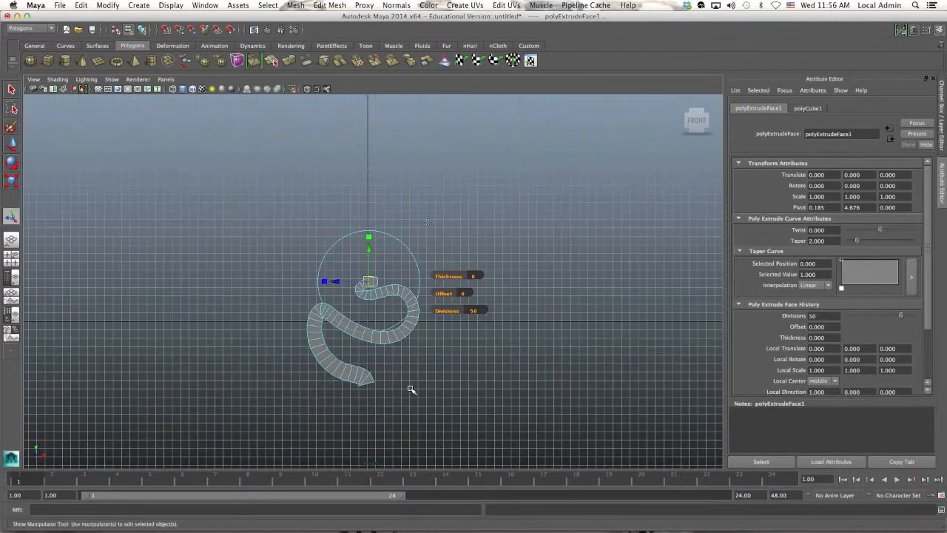
right_drag(459, 314, 518, 308)
click(474, 332)
click(478, 324)
key(w)
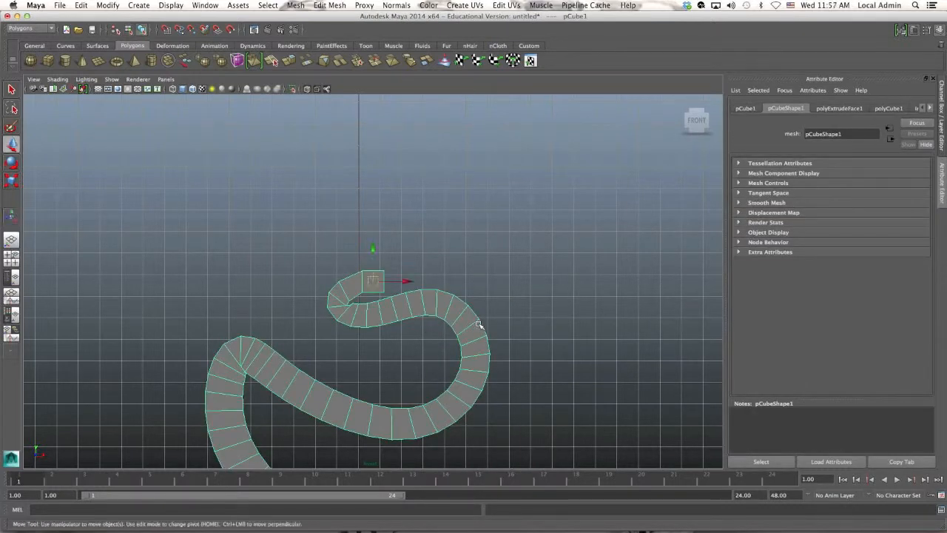
drag(403, 279, 536, 280)
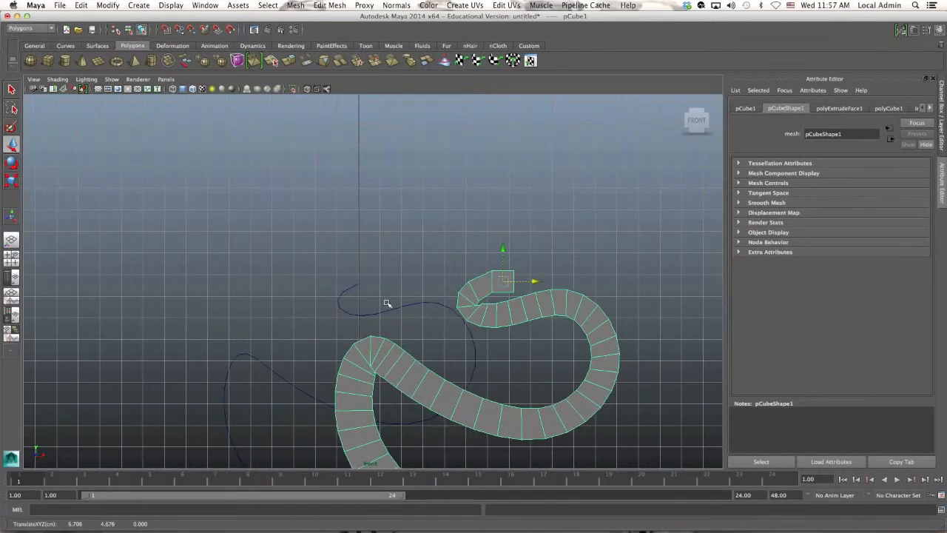
Step: Try moving the curve about 2.381 units in negative X, and undo the move
click(407, 306)
drag(391, 381, 338, 376)
key(z)
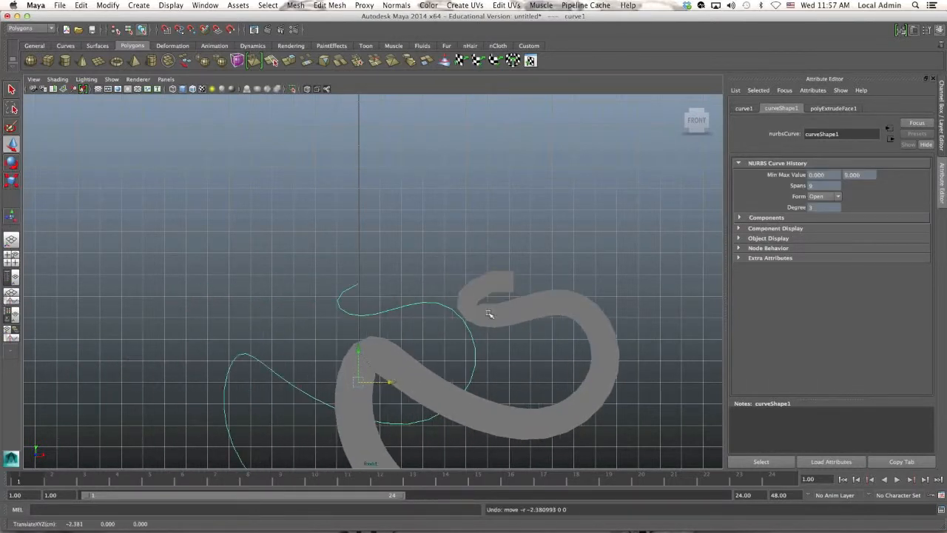
Step: Move the mesh farther along X, clear of the curve, and reposition the curve's lower control vertices to reshape its lower bends
click(520, 293)
drag(535, 280, 682, 281)
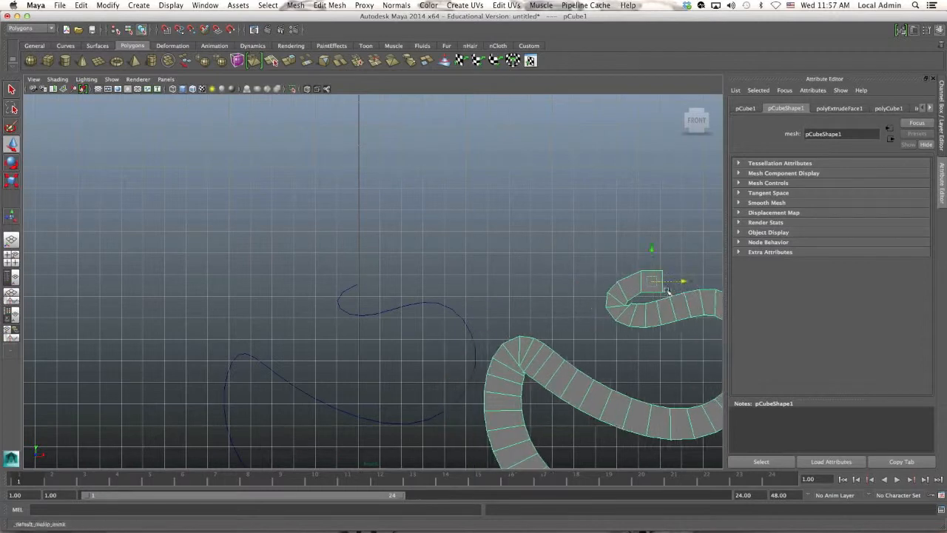
right_drag(420, 303, 382, 304)
alt+middle_drag(383, 321, 350, 209)
drag(142, 280, 221, 309)
drag(186, 263, 215, 330)
drag(244, 224, 244, 224)
drag(214, 161, 213, 189)
drag(256, 226, 185, 222)
drag(154, 189, 164, 244)
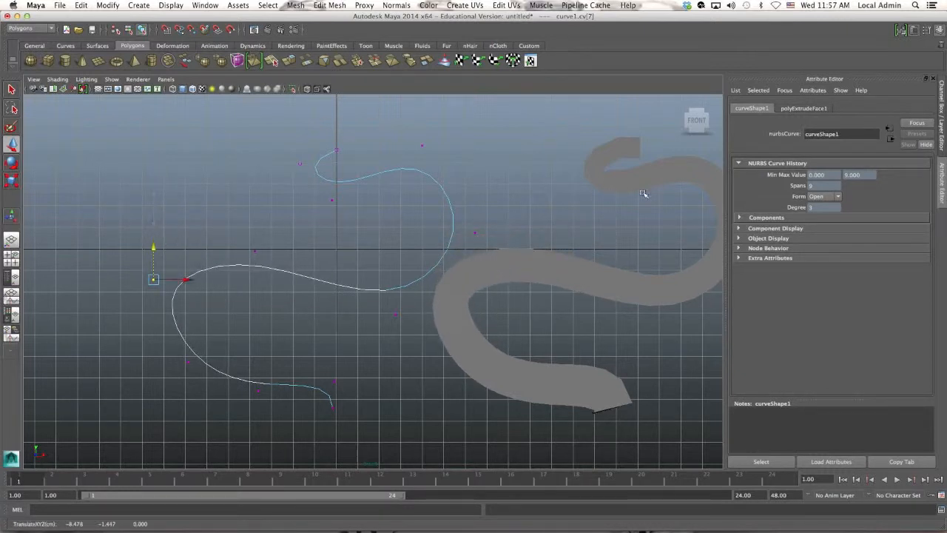
Step: Reshape the curve's upper bend by repositioning its upper control vertices, bringing the third one to about X 0.783, Y -0.125
click(300, 161)
drag(302, 127, 343, 113)
click(334, 147)
click(331, 199)
drag(364, 200, 410, 201)
drag(353, 166, 359, 219)
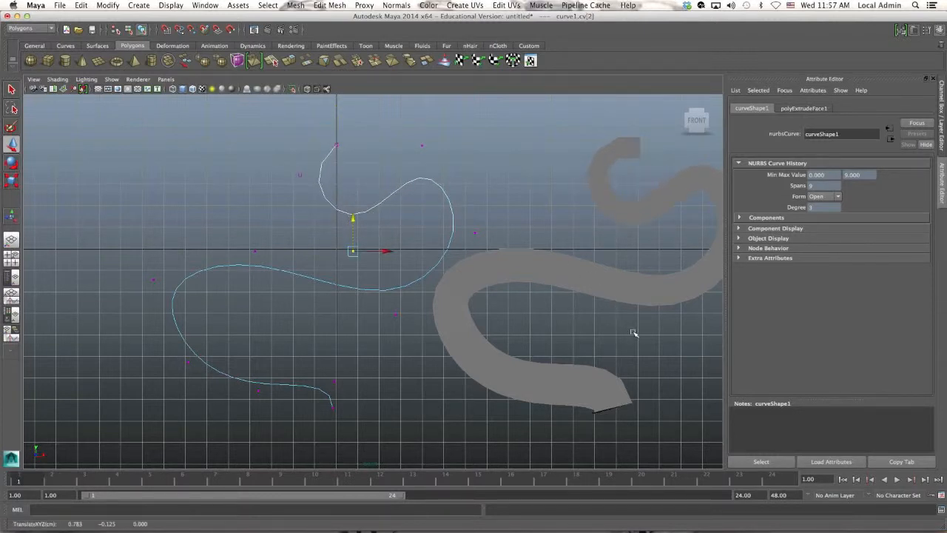
Step: Lower the curve's last control vertex to about X -0.159, Y -9.417 to lengthen the bottom end
alt+middle_drag(613, 313, 455, 313)
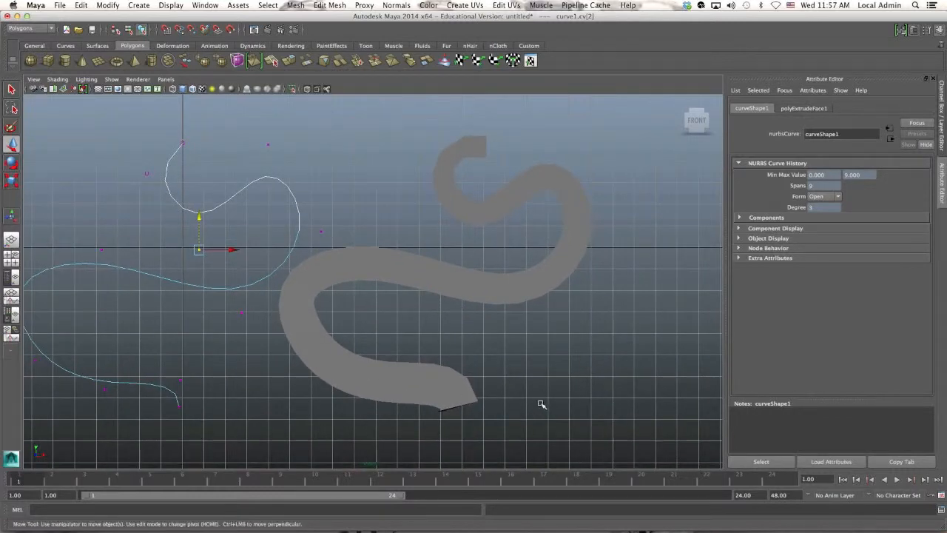
click(466, 406)
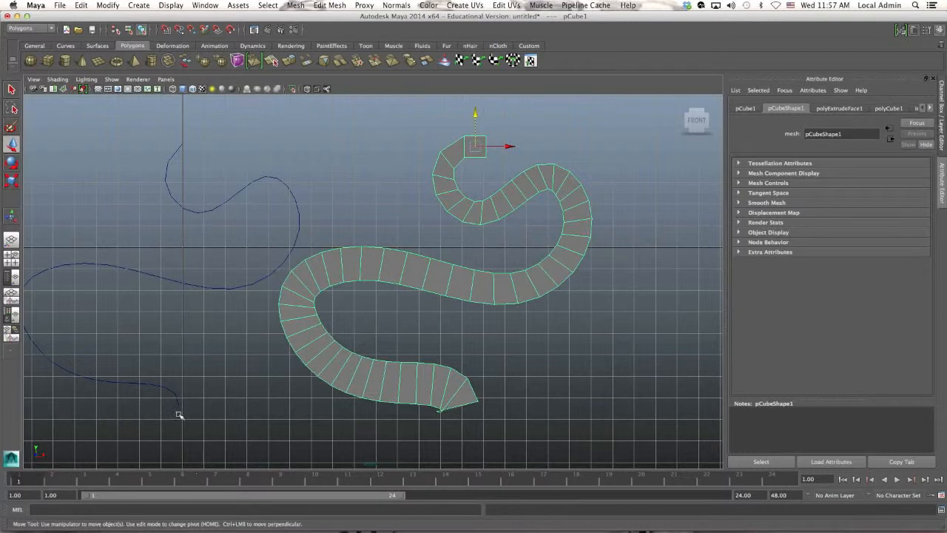
click(159, 382)
right_drag(173, 342, 136, 349)
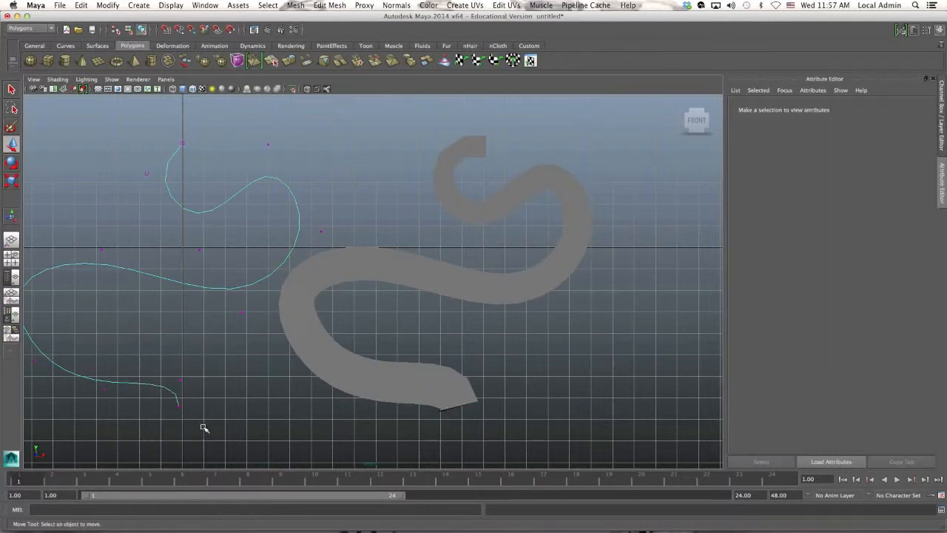
click(177, 405)
drag(181, 378, 181, 417)
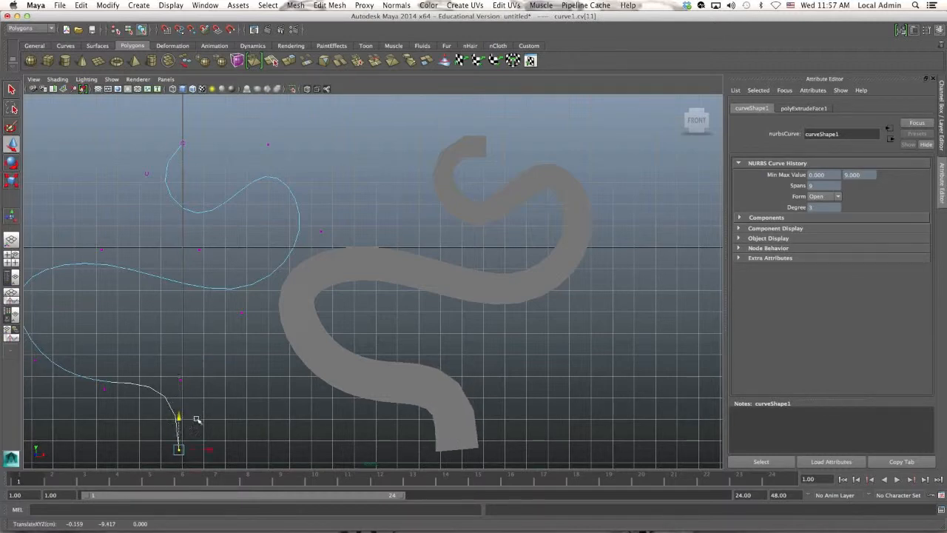
scroll(459, 422, down, 3)
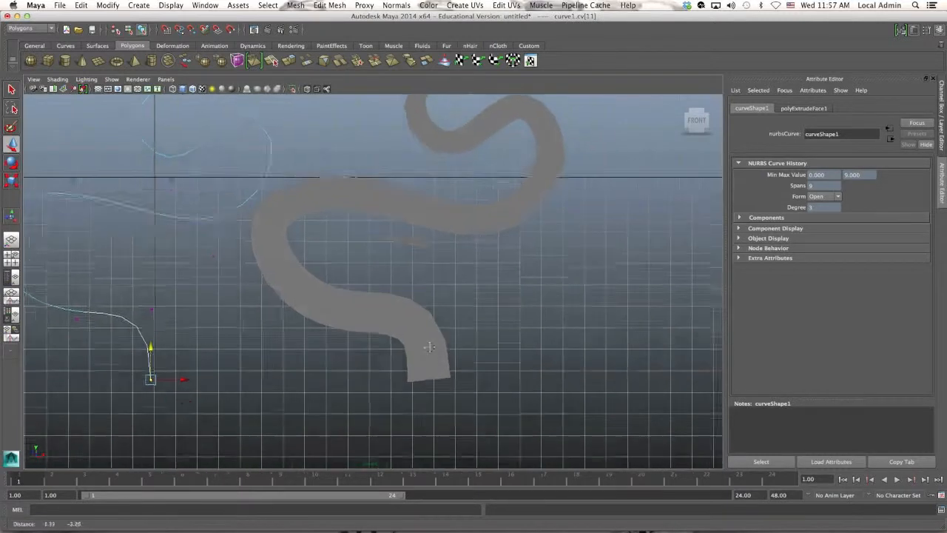
click(434, 360)
right_click(403, 341)
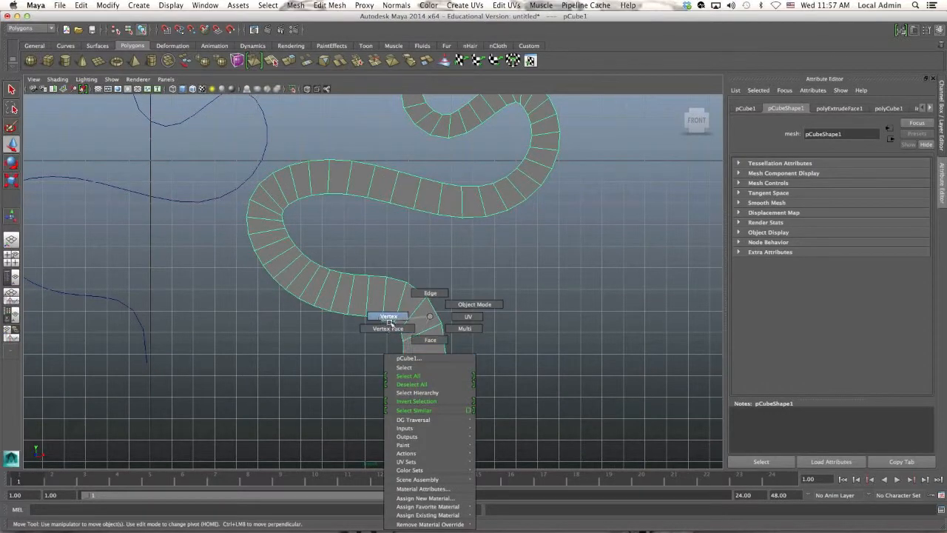
click(430, 338)
scroll(203, 201, down, 3)
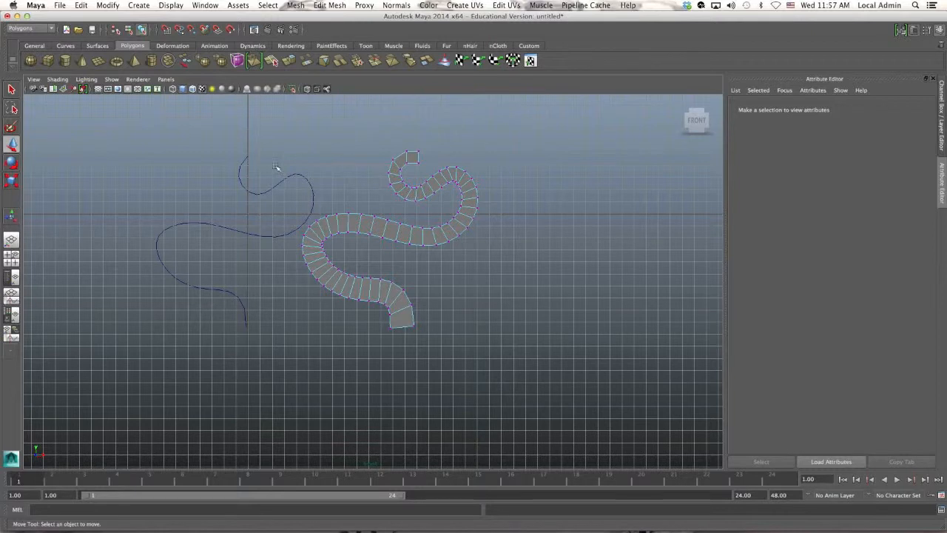
right_click(396, 234)
click(439, 221)
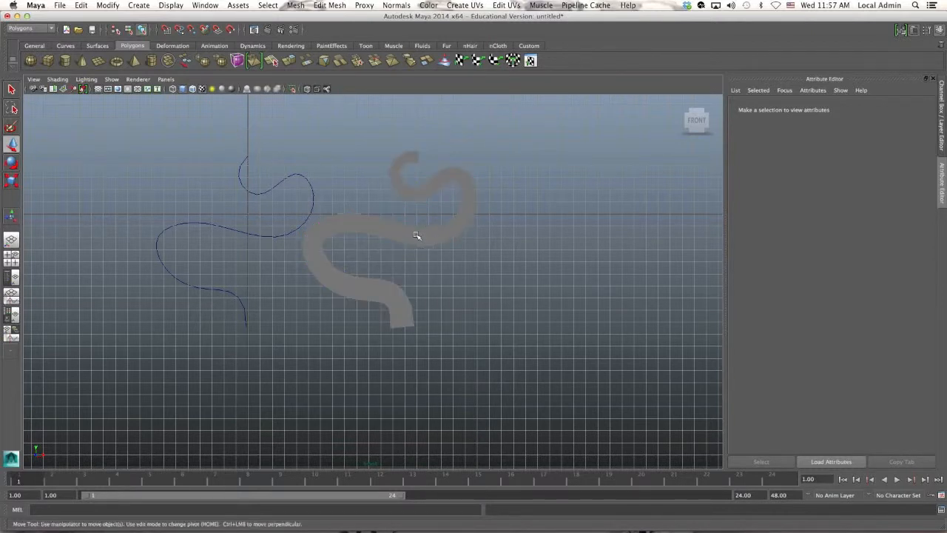
Step: Delete the extruded mesh's construction history to break its link to the curve
click(416, 237)
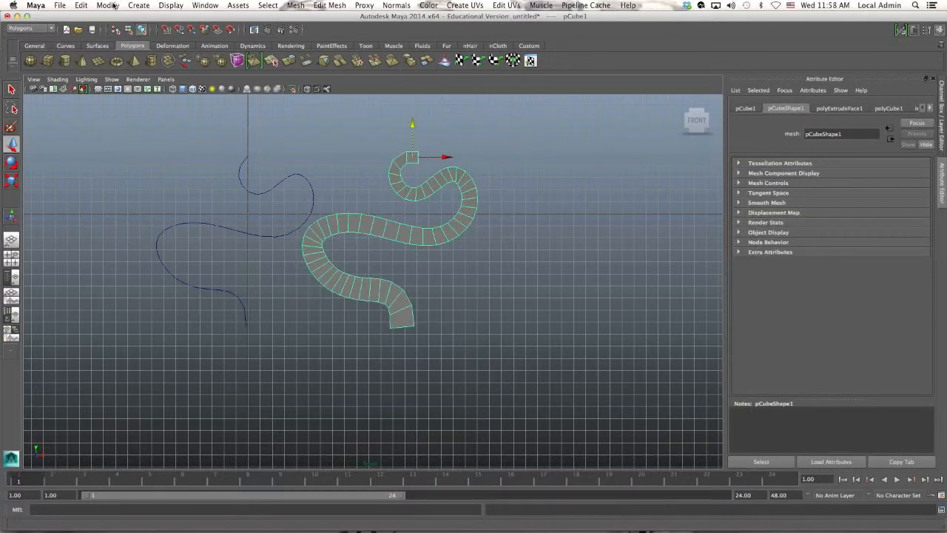
click(108, 5)
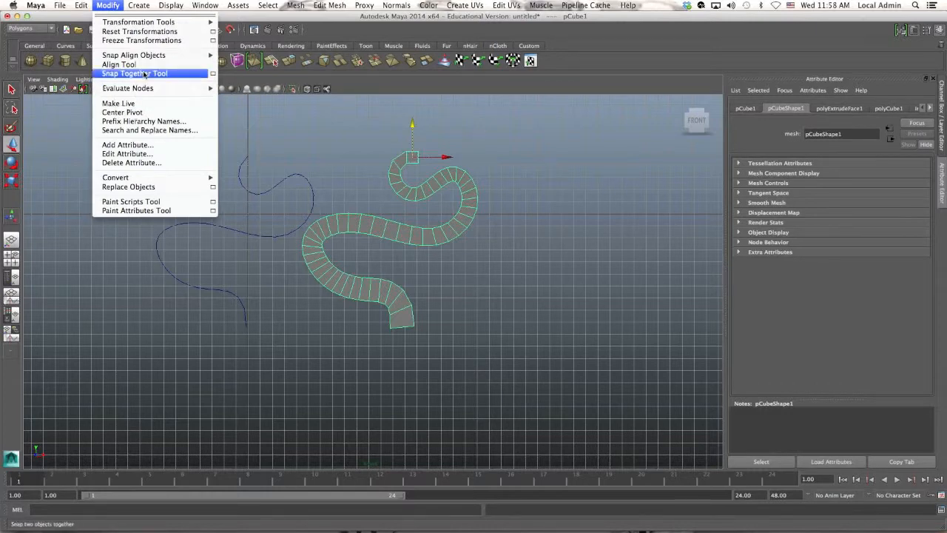
mouse_move(83, 5)
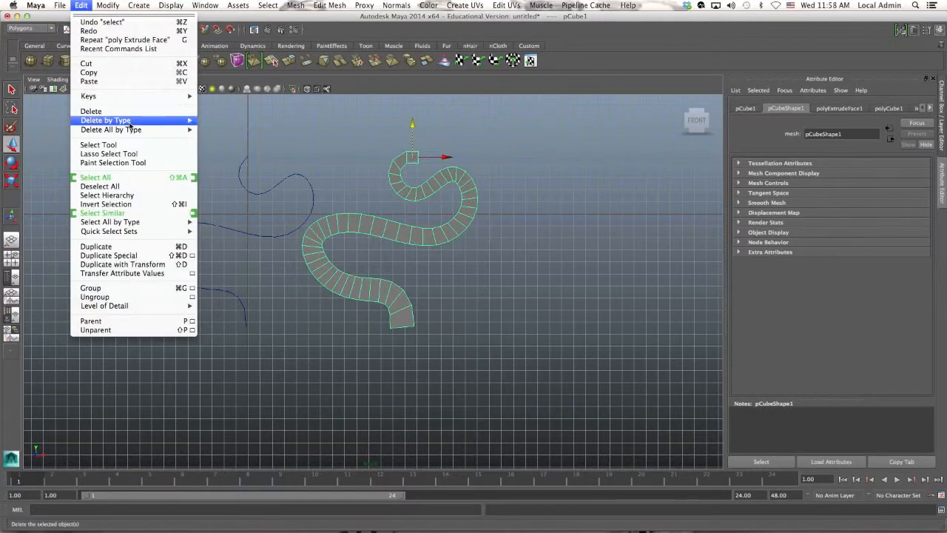
mouse_move(127, 120)
click(219, 126)
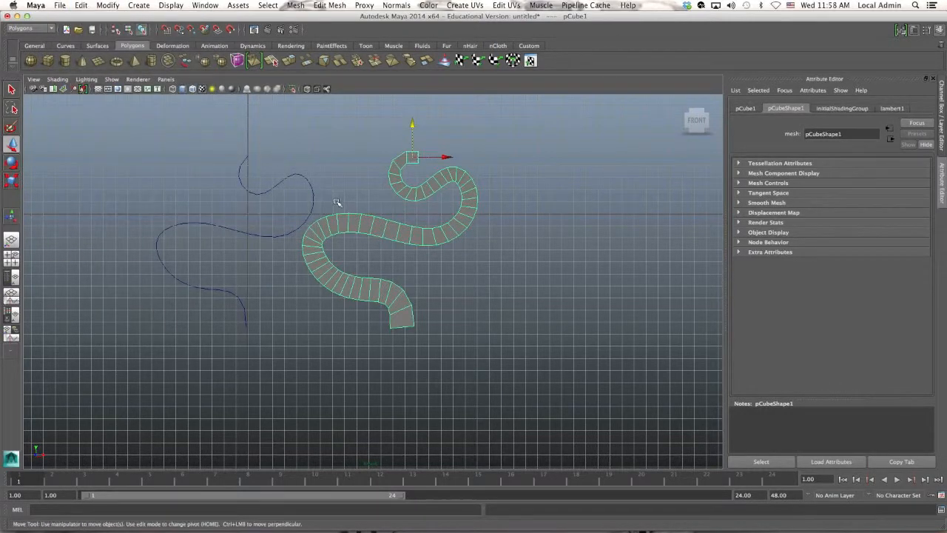
Step: Test the broken link by moving the curve's second control vertex to about X 5.251, Y 3.422
click(312, 186)
right_drag(311, 188, 245, 185)
click(238, 176)
drag(262, 174, 345, 183)
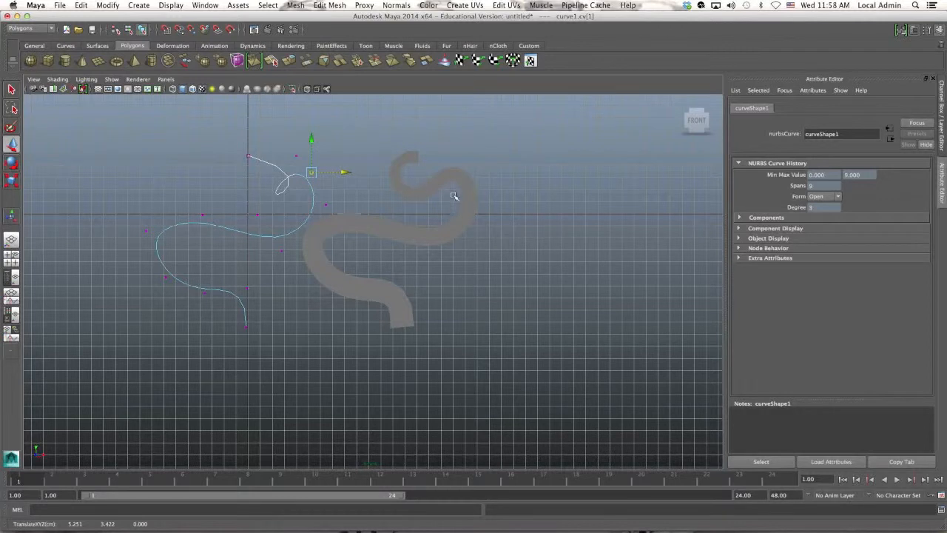
Step: Delete the curve and move the mesh back along X to about 0.78, near the vertical centre line
click(444, 190)
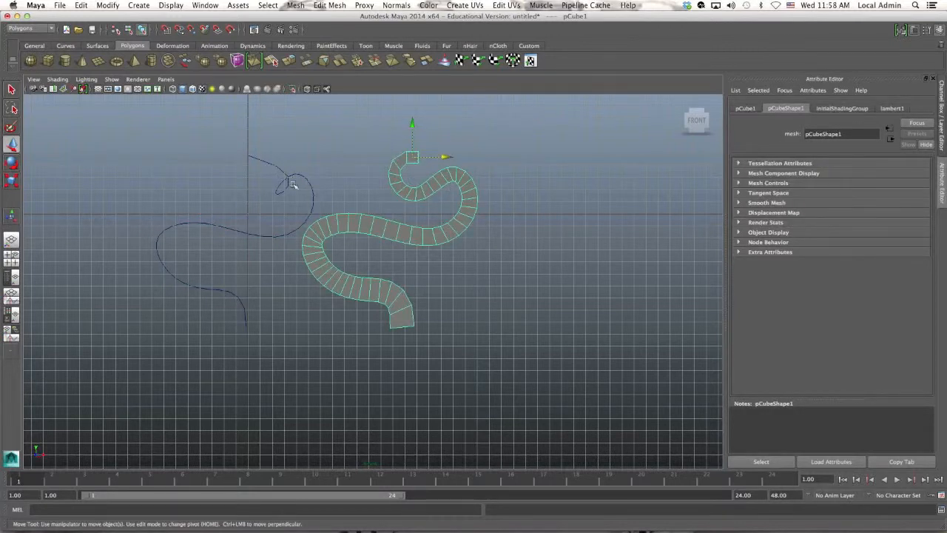
click(256, 163)
key(Delete)
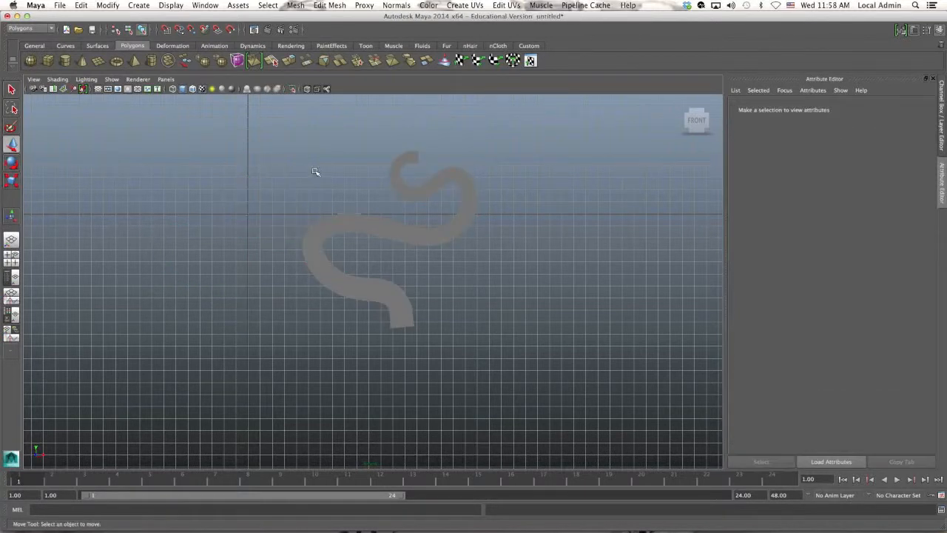
click(365, 223)
drag(449, 155, 291, 156)
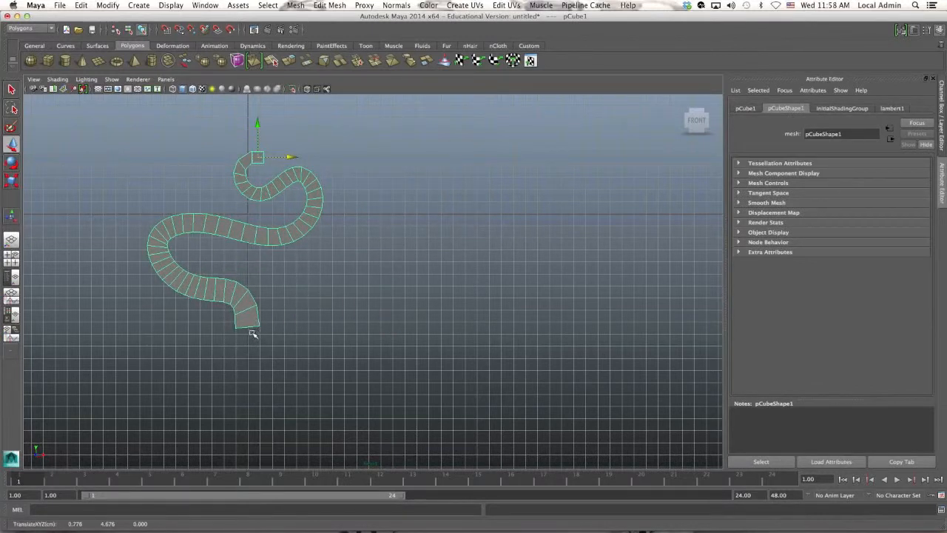
Step: Level the mesh's bottom end by scaling its lowest vertices flat in Y, and return to object mode
right_click(244, 322)
right_drag(244, 322, 218, 316)
drag(269, 345, 211, 321)
key(r)
drag(246, 282, 247, 372)
alt+middle_drag(267, 151, 253, 222)
alt+right_drag(205, 211, 602, 203)
alt+middle_drag(98, 222, 318, 226)
mouse_move(318, 226)
right_down()
mouse_move(318, 215)
mouse_move(328, 222)
right_up()
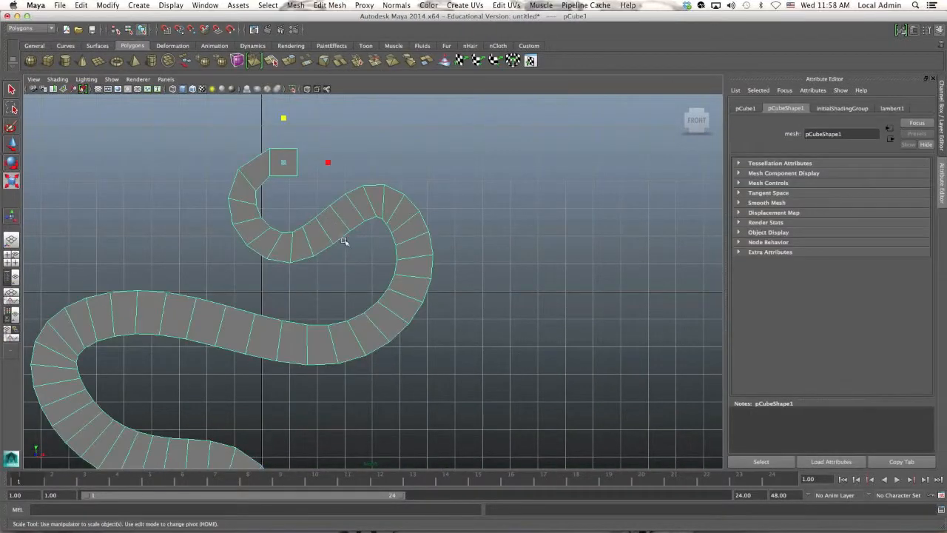
scroll(298, 310, down, 8)
scroll(295, 308, up, 1)
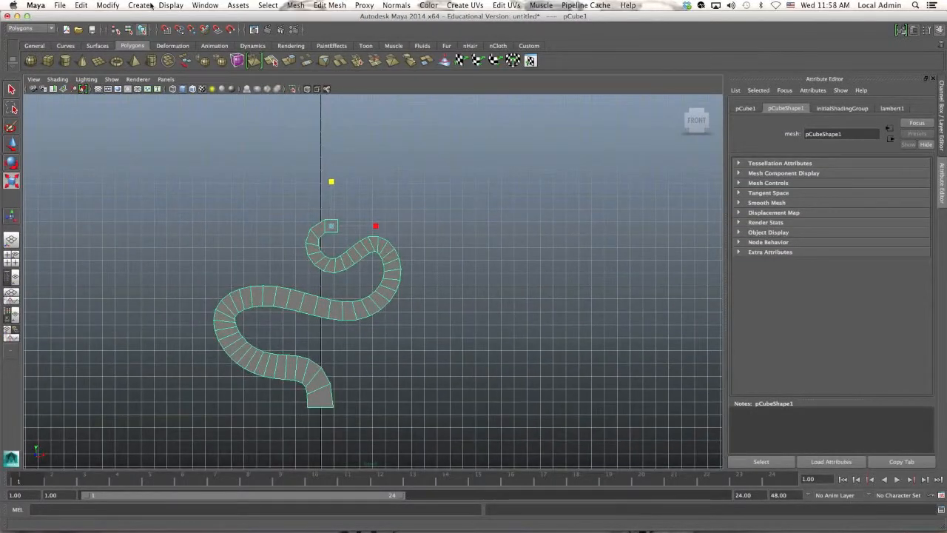
Step: Create a polygon cube under the mesh's bottom end and scale it to about 13.921 × 2.451 × 13.921 as a base
click(150, 6)
mouse_move(219, 35)
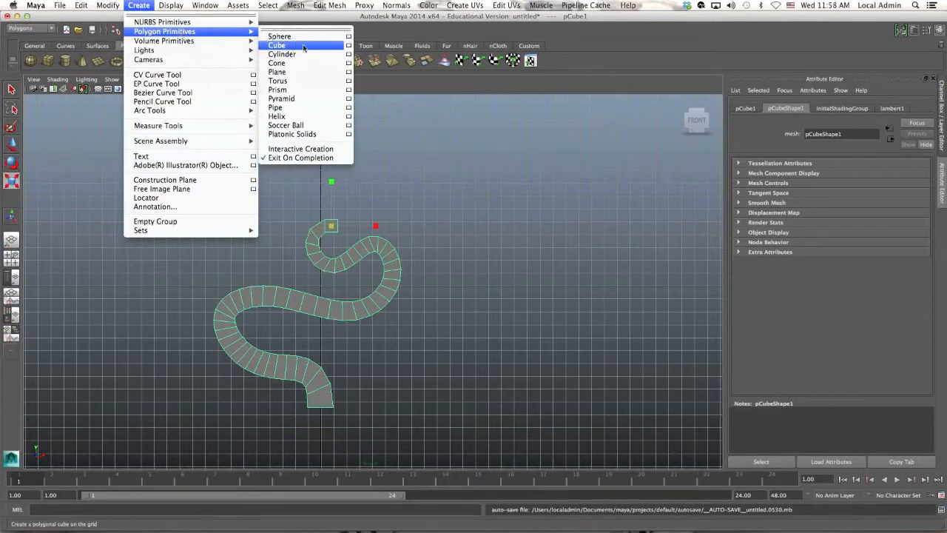
click(303, 46)
key(w)
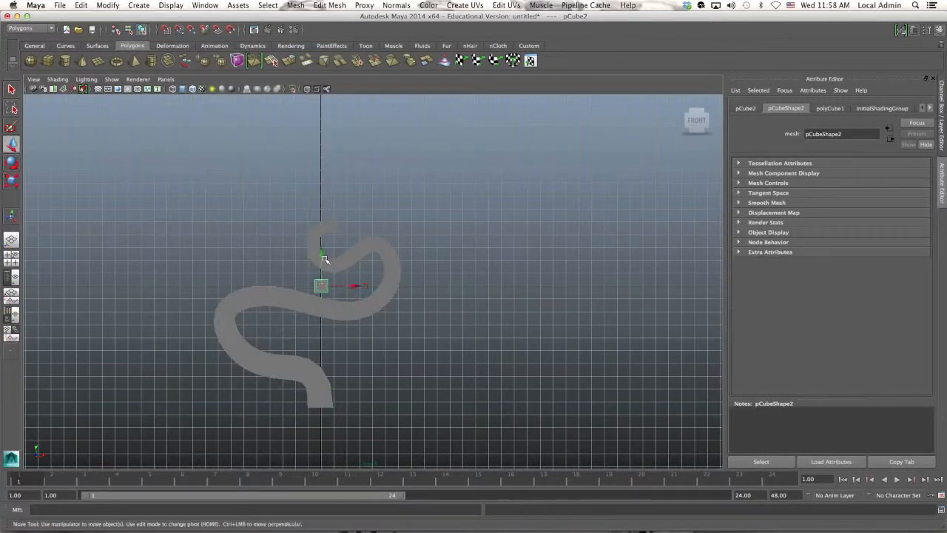
drag(324, 254, 434, 400)
key(r)
drag(320, 376, 325, 415)
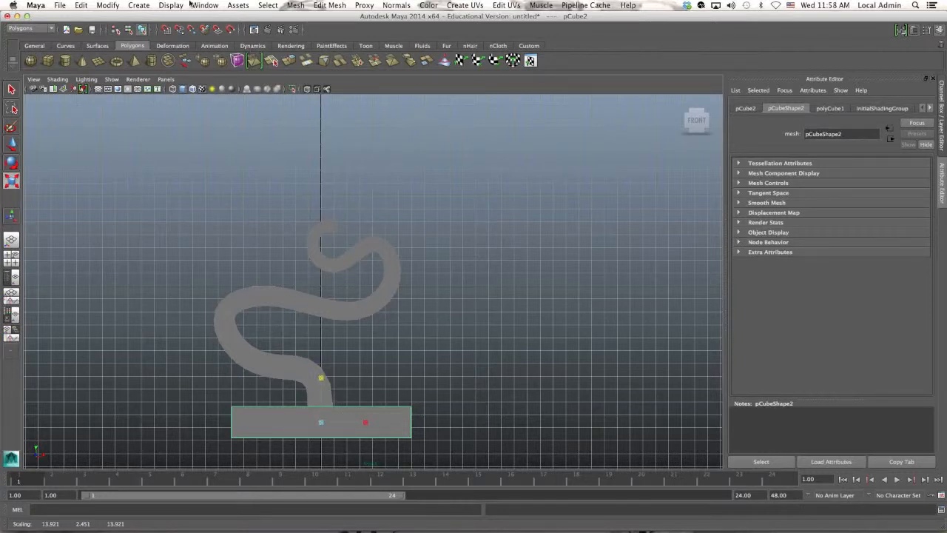
Step: Draw a lampshade half-profile with the CV Curve Tool beside the centre line, from a narrow neck to an inward-curling lower edge
click(141, 6)
click(289, 115)
click(136, 5)
mouse_move(157, 34)
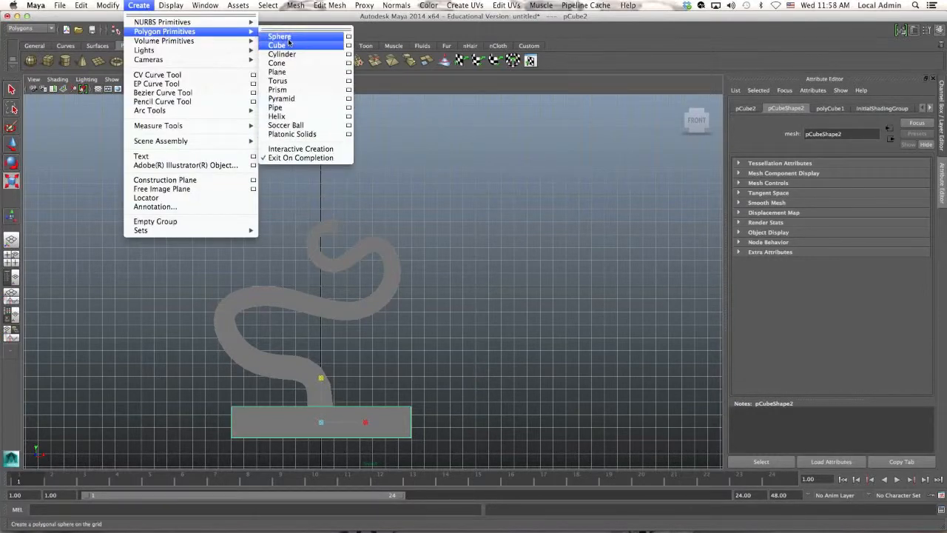
click(157, 74)
scroll(434, 194, down, 5)
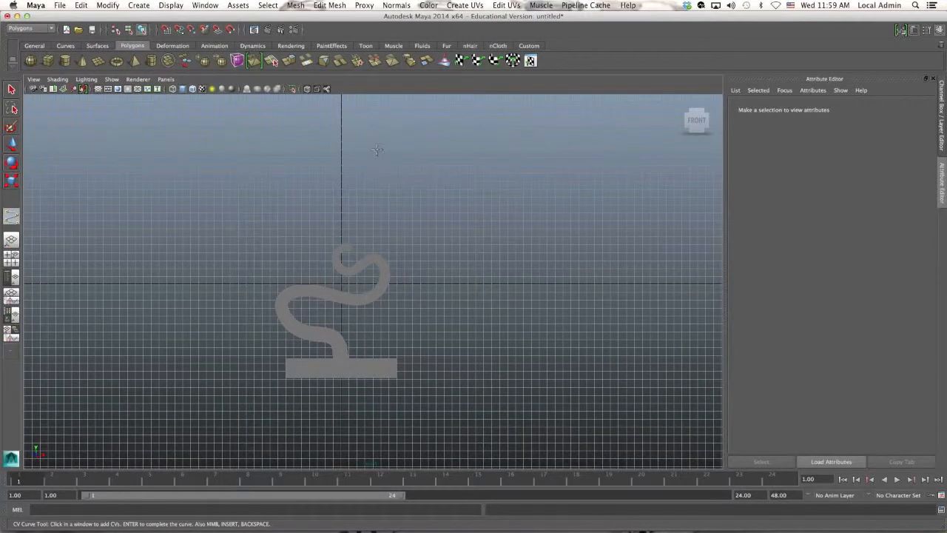
click(382, 150)
click(364, 179)
click(459, 229)
click(462, 303)
click(458, 317)
click(433, 328)
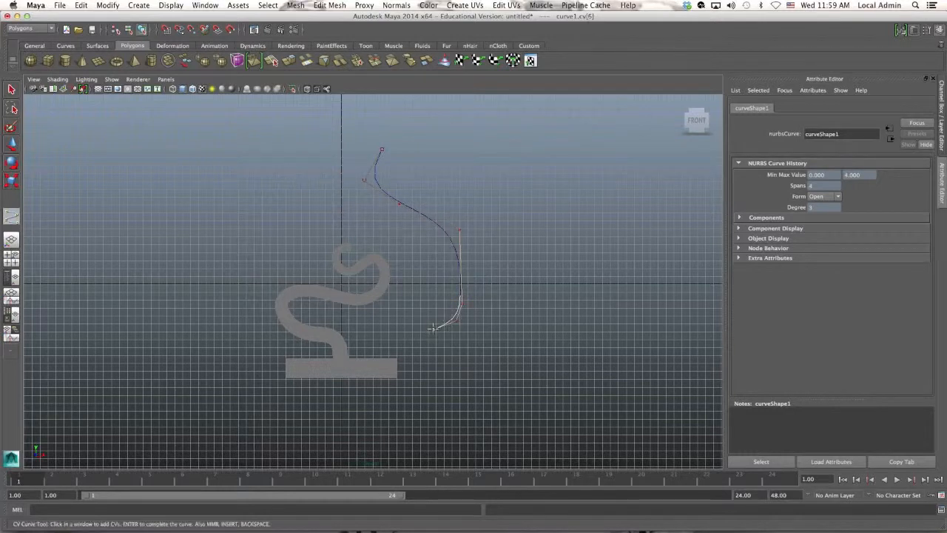
key(r)
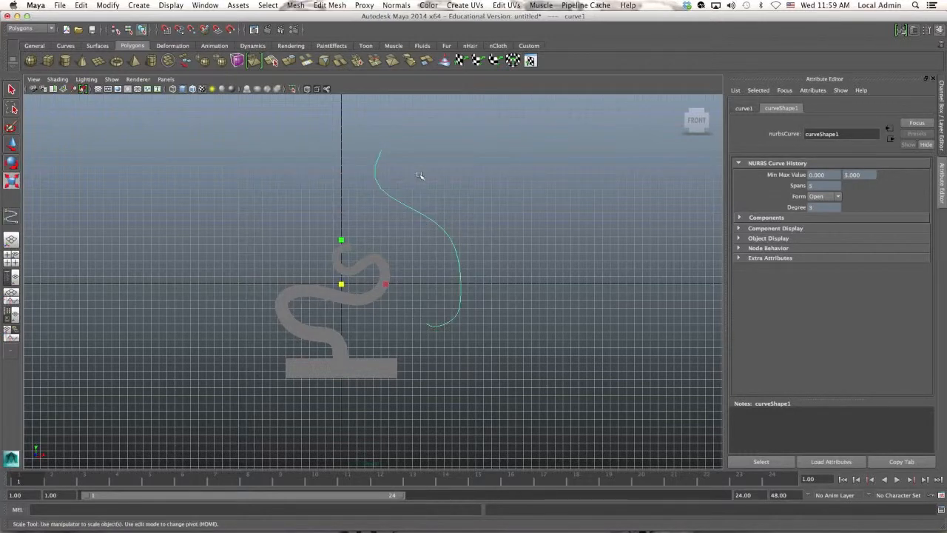
Step: Revolve the profile curve around the vertical axis to form a lampshade surface
click(420, 215)
drag(438, 211, 416, 234)
click(30, 28)
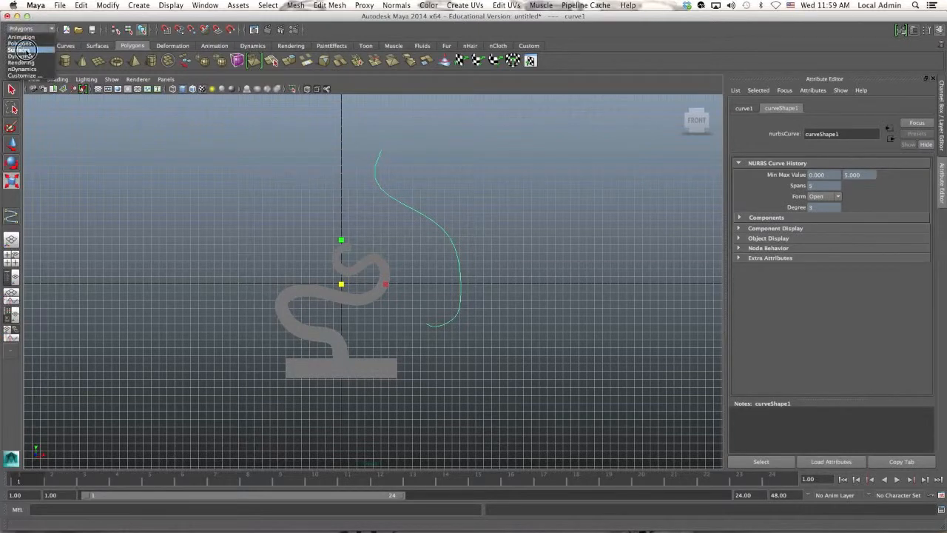
click(26, 47)
click(318, 5)
click(326, 21)
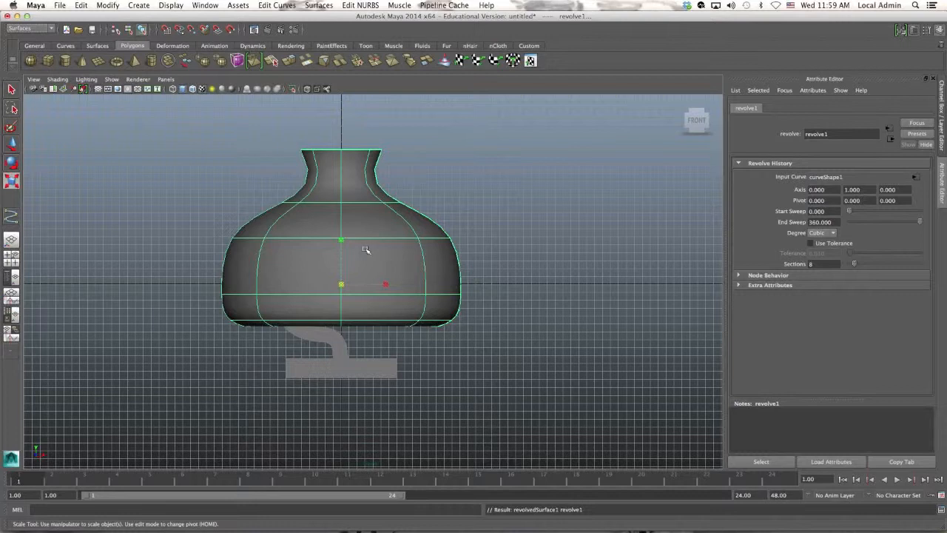
Step: Select the revolved lampshade surface and move it upward over the stand
key(space)
click(421, 244)
right_drag(423, 242, 447, 226)
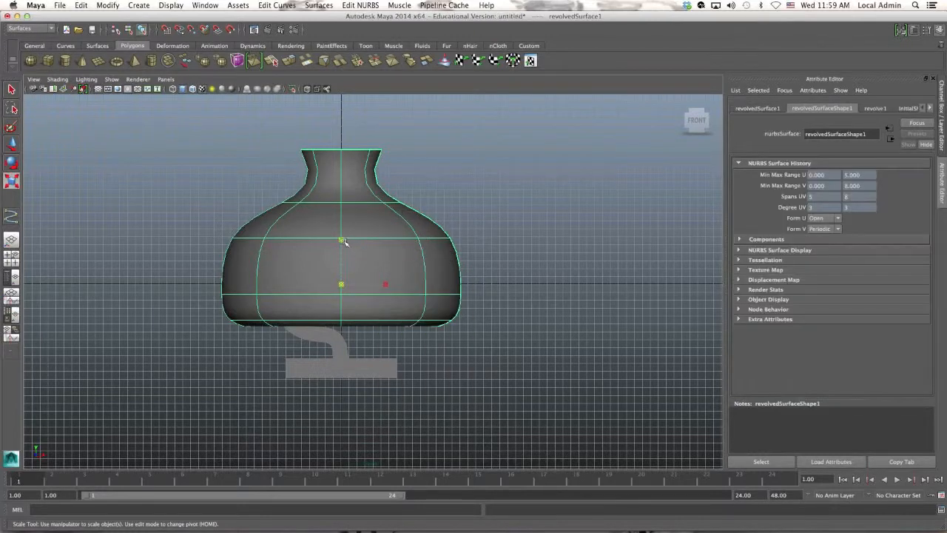
key(w)
drag(343, 246, 338, 198)
Step: Show the perspective view with textured shading and examine how the lampshade sits over the stand and base
key(space)
key(space)
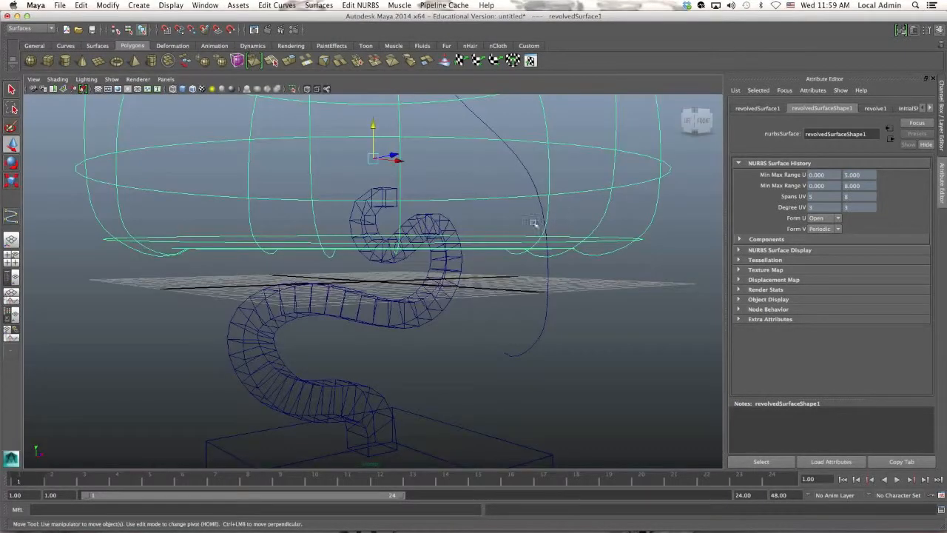
key(6)
scroll(466, 251, down, 10)
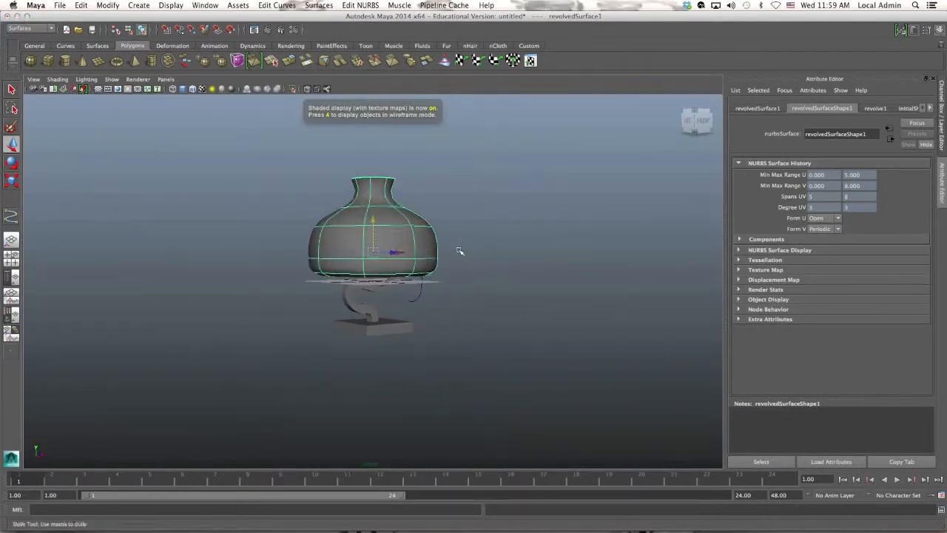
scroll(452, 253, up, 5)
mouse_move(443, 254)
alt+mouse_down()
mouse_move(401, 258)
mouse_move(419, 287)
alt+mouse_up()
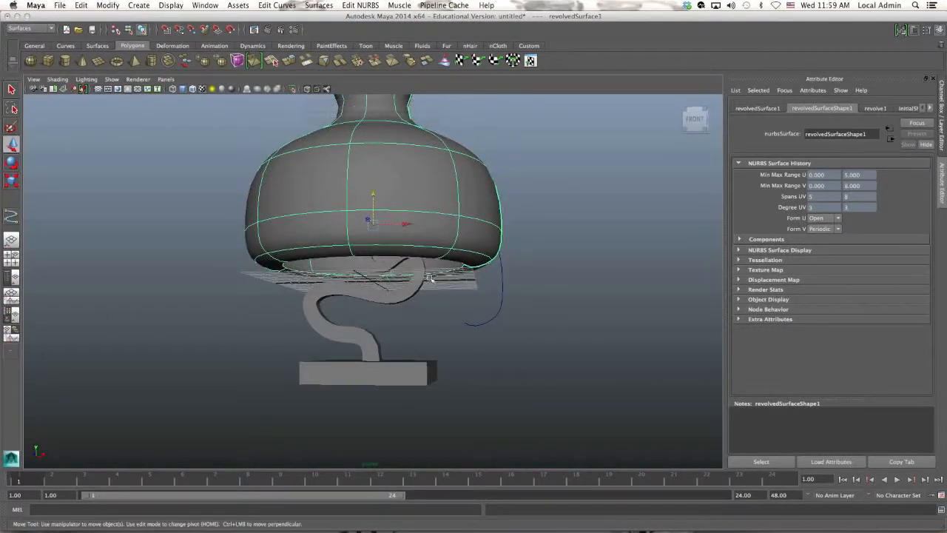